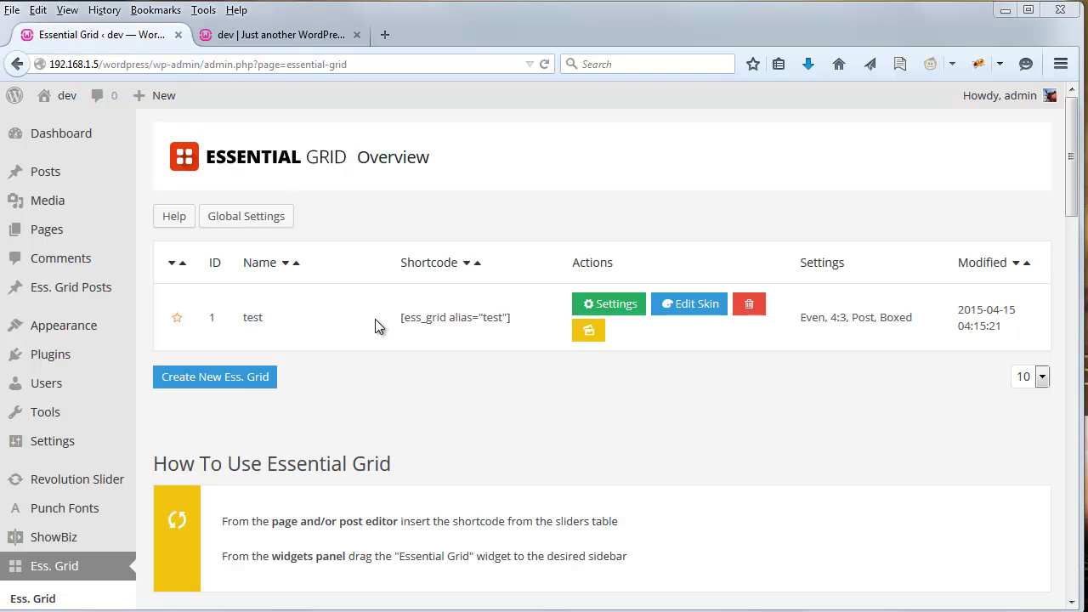
# - Switch to the front-end tab showing the 'test' grid's six photos in three columns
pyautogui.doubleClick(267, 312)
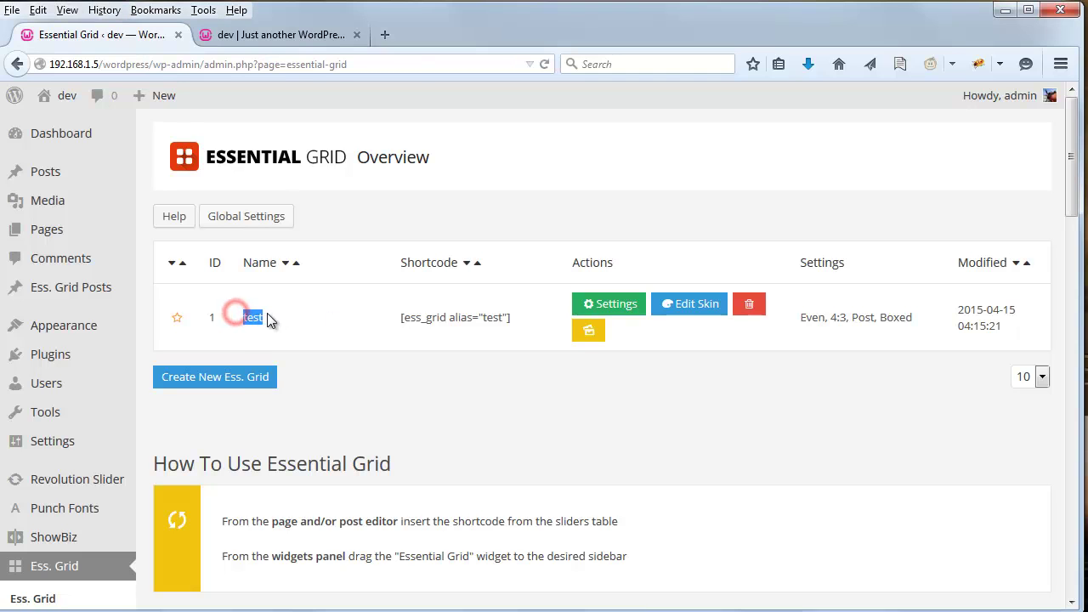
pyautogui.click(267, 313)
pyautogui.click(283, 35)
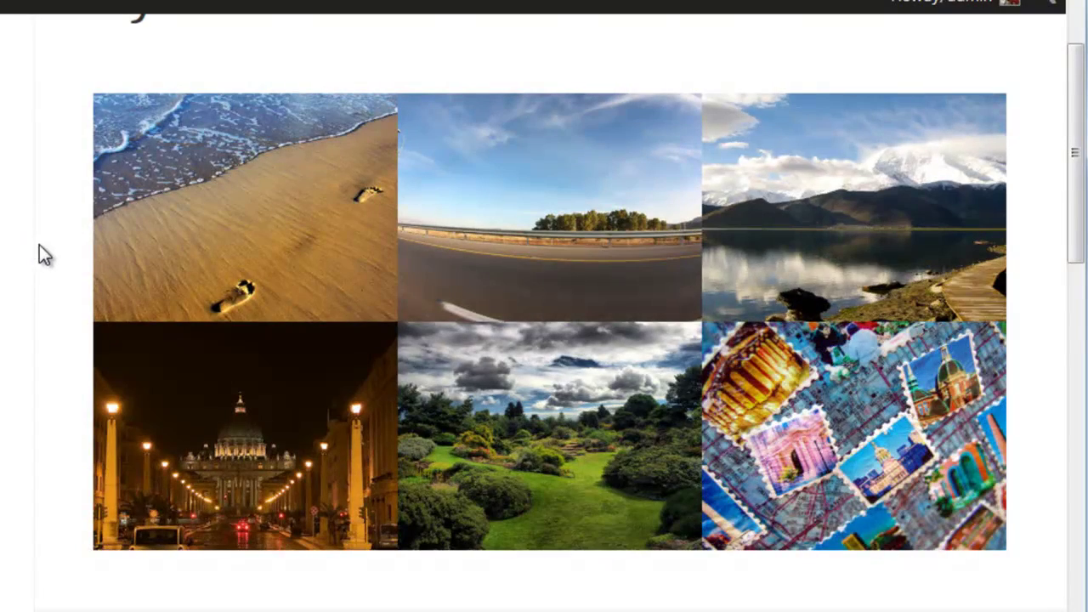
# - Preview the beach, mountain lake and basilica night photos in the lightbox, then return to Essential Grid admin
pyautogui.moveTo(166, 192)
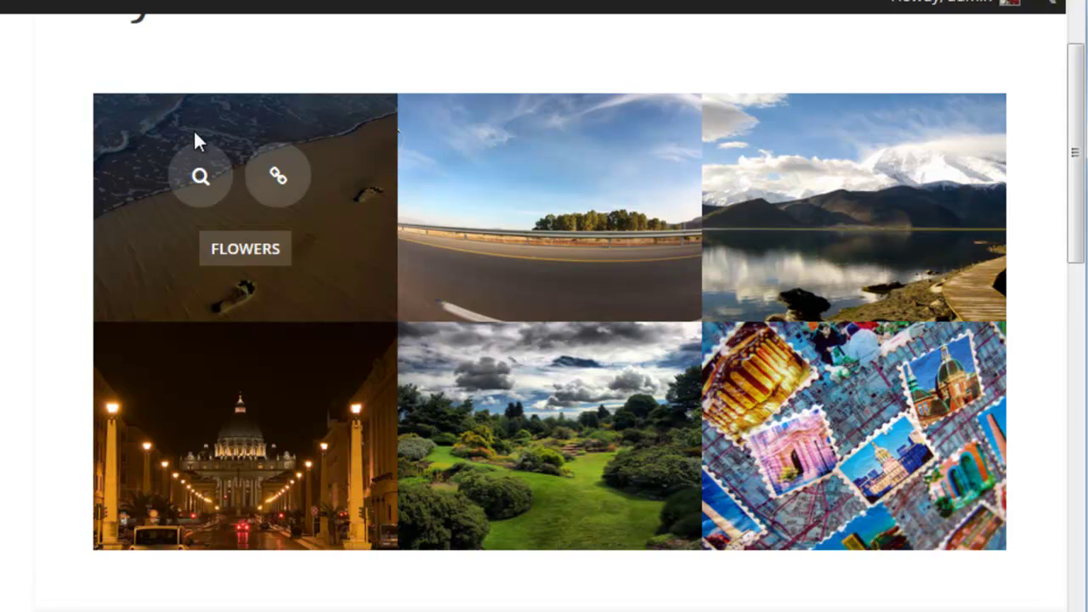
pyautogui.click(201, 179)
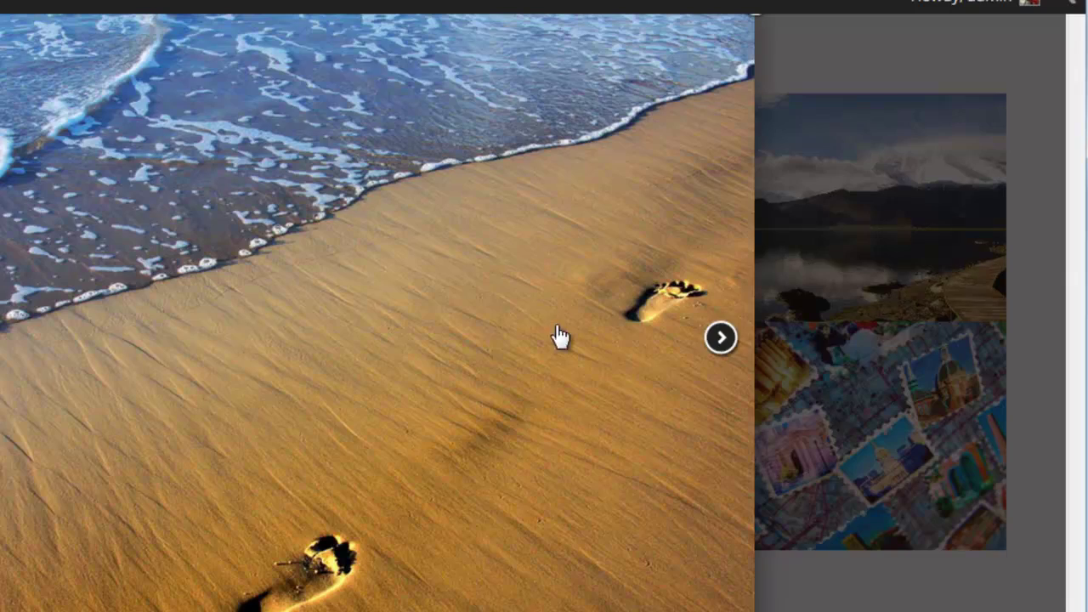
pyautogui.click(657, 356)
pyautogui.click(753, 342)
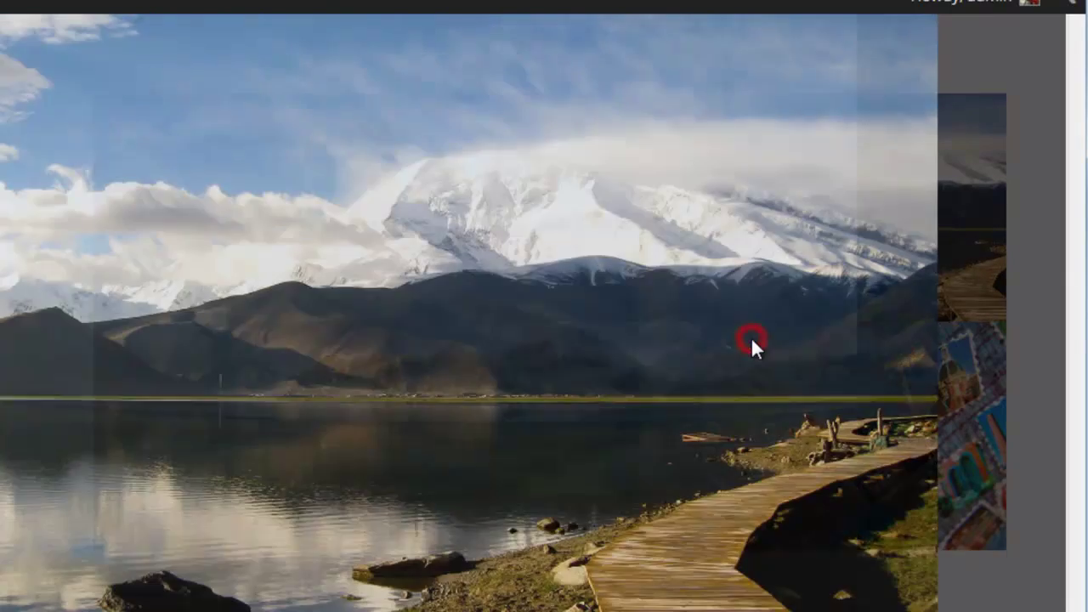
pyautogui.click(761, 348)
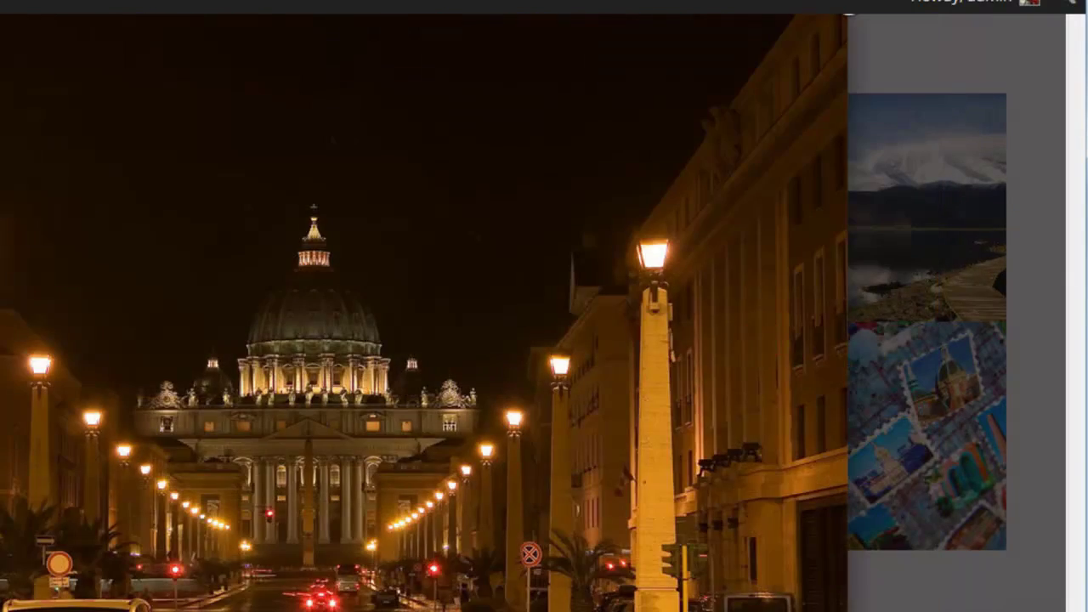
pyautogui.press('Escape')
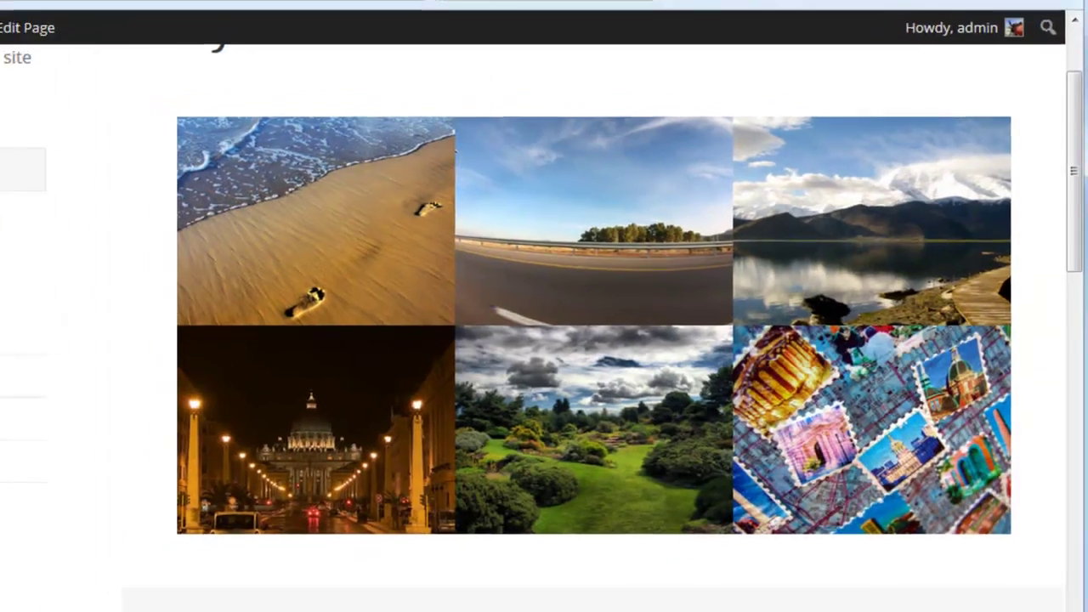
pyautogui.click(126, 36)
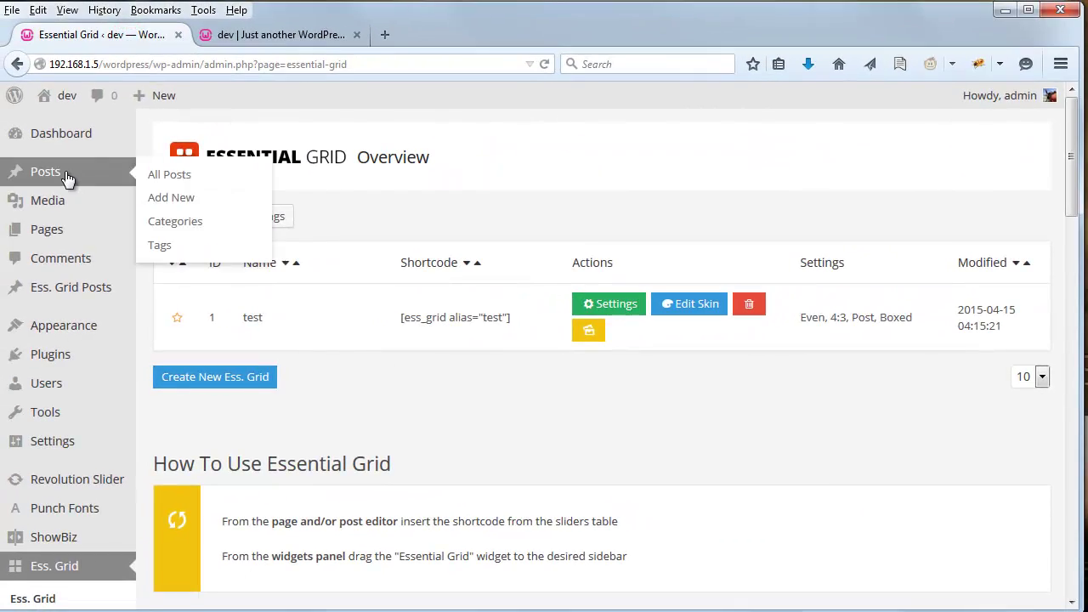
# - Open the Posts list in a new tab and edit the 'People' post
pyautogui.rightClick(81, 177)
pyautogui.click(96, 184)
pyautogui.click(260, 36)
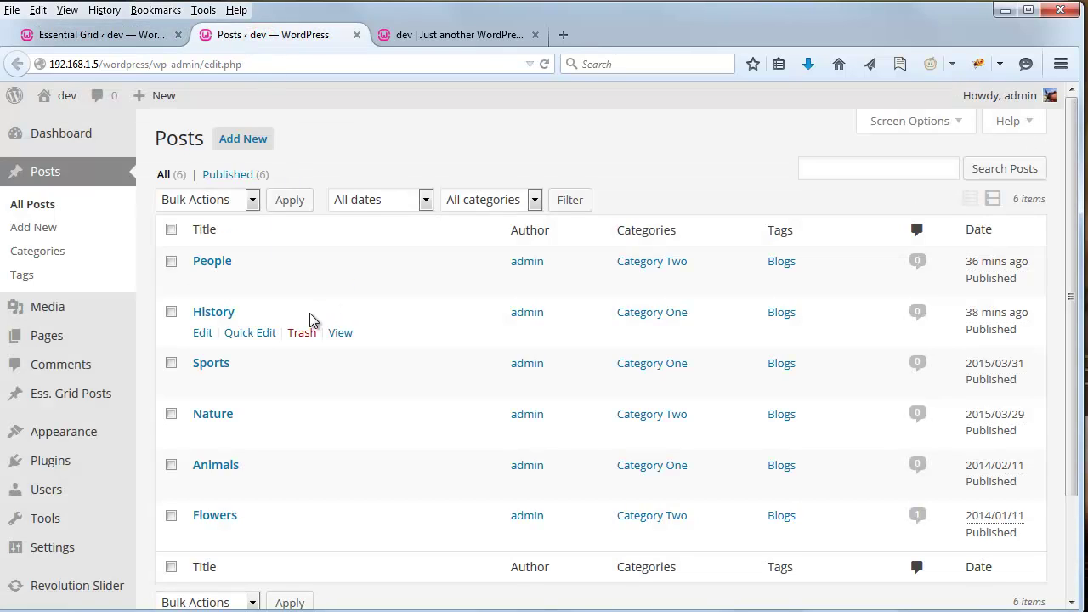
pyautogui.click(202, 283)
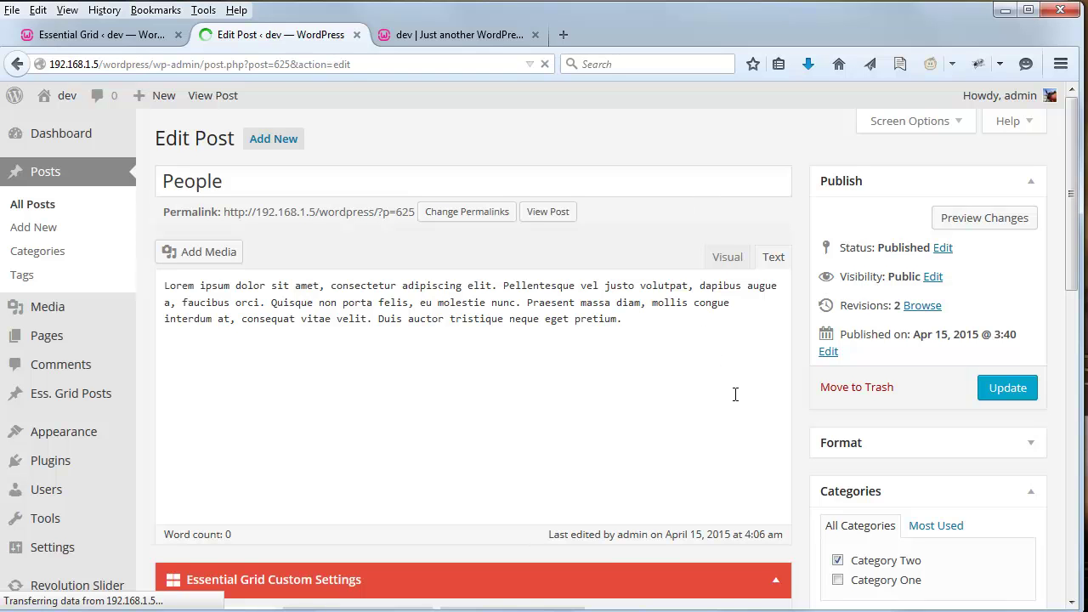
pyautogui.scroll(-10, 736, 395)
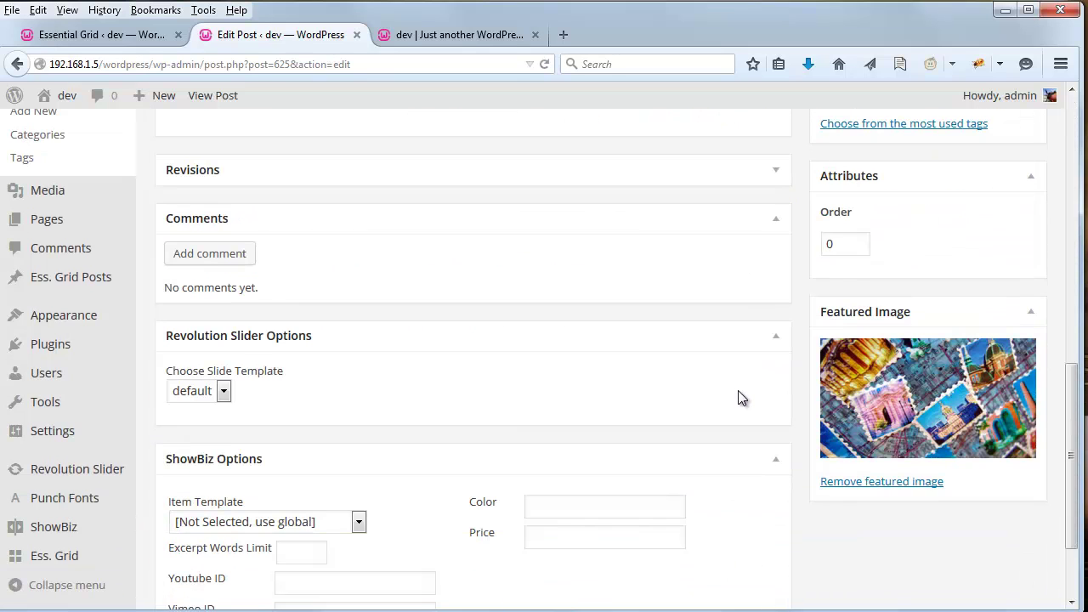
# - Open the 'test' grid's settings and review its Source and Lightbox source-order options
pyautogui.click(100, 35)
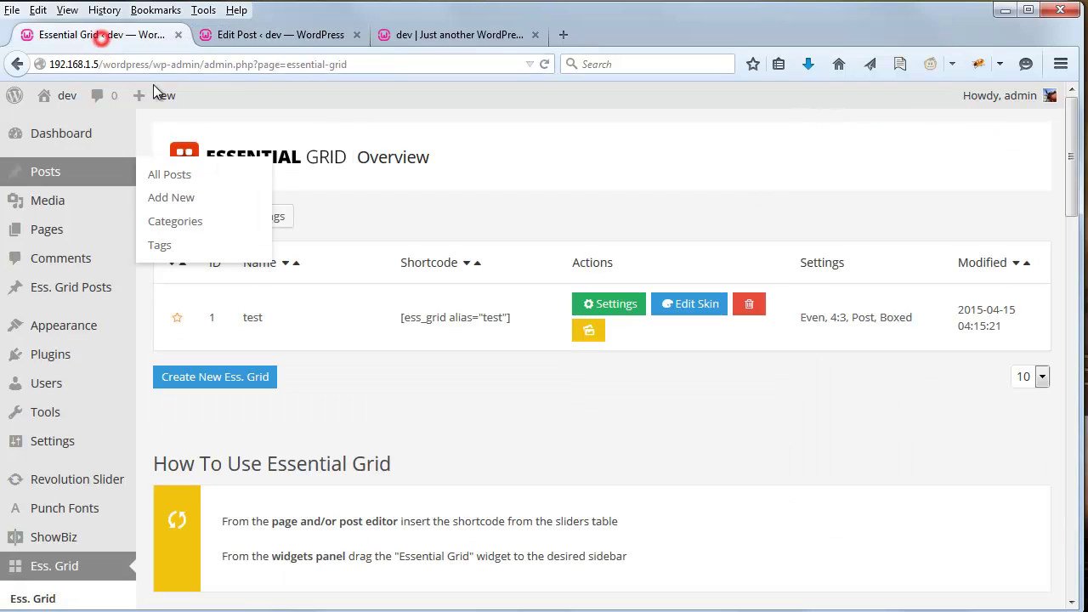
pyautogui.click(649, 399)
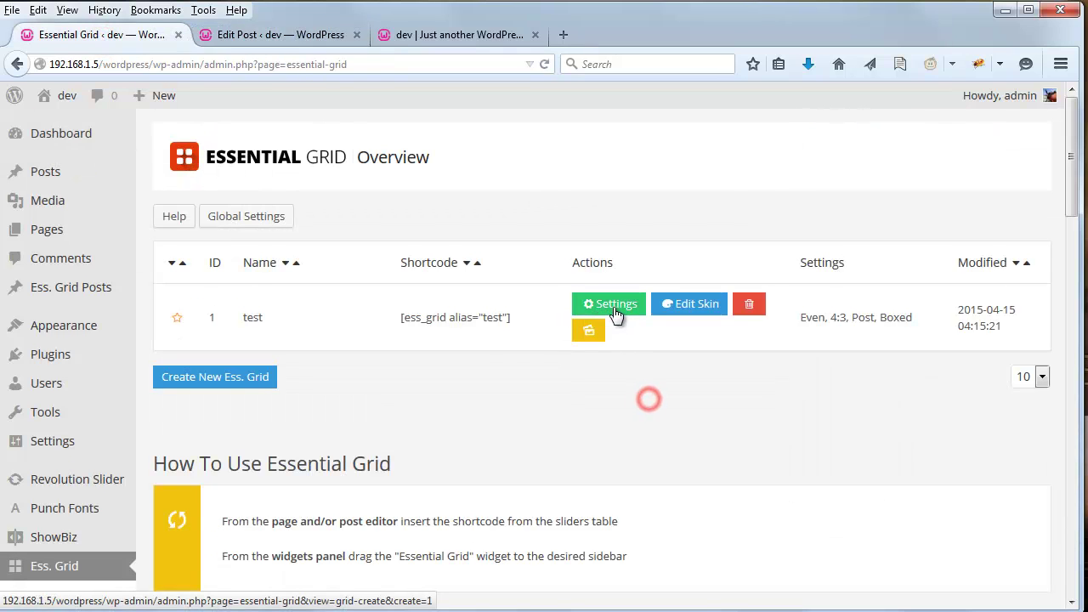
pyautogui.click(613, 308)
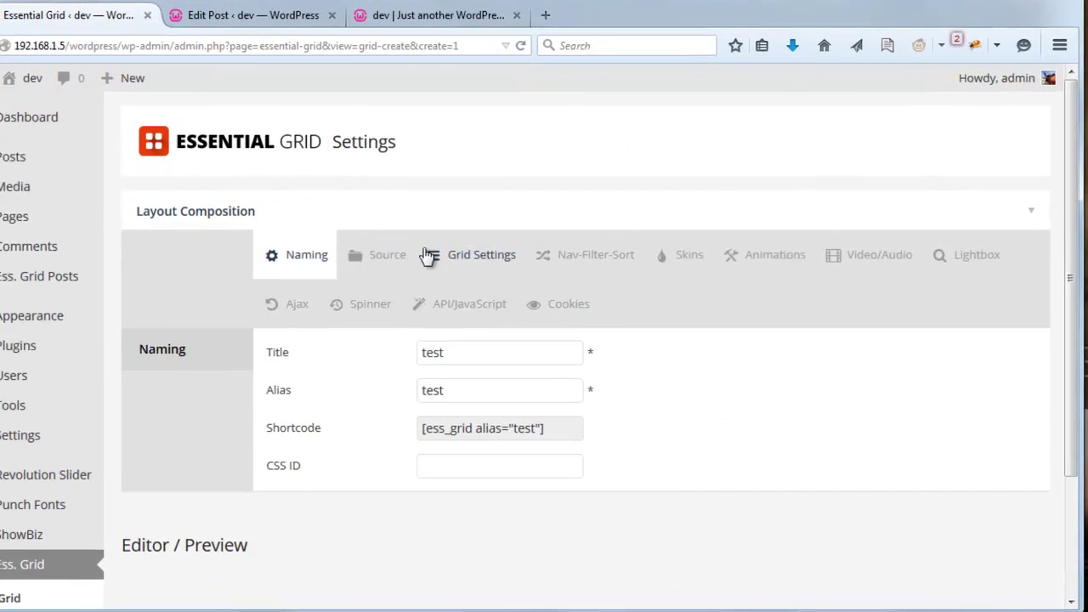
pyautogui.click(377, 256)
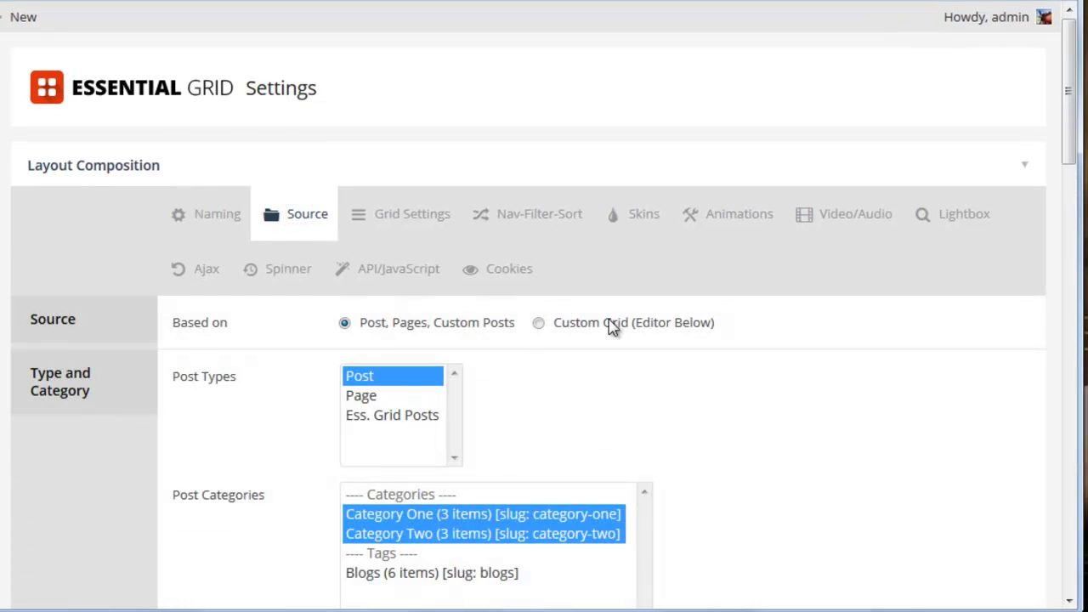
pyautogui.scroll(-2, 614, 329)
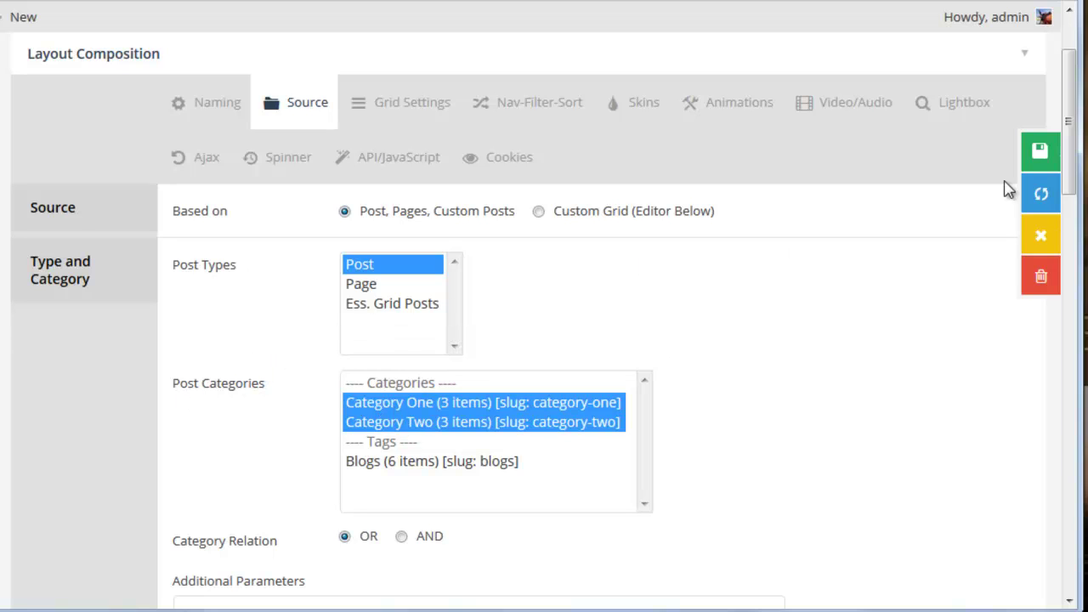
pyautogui.click(952, 106)
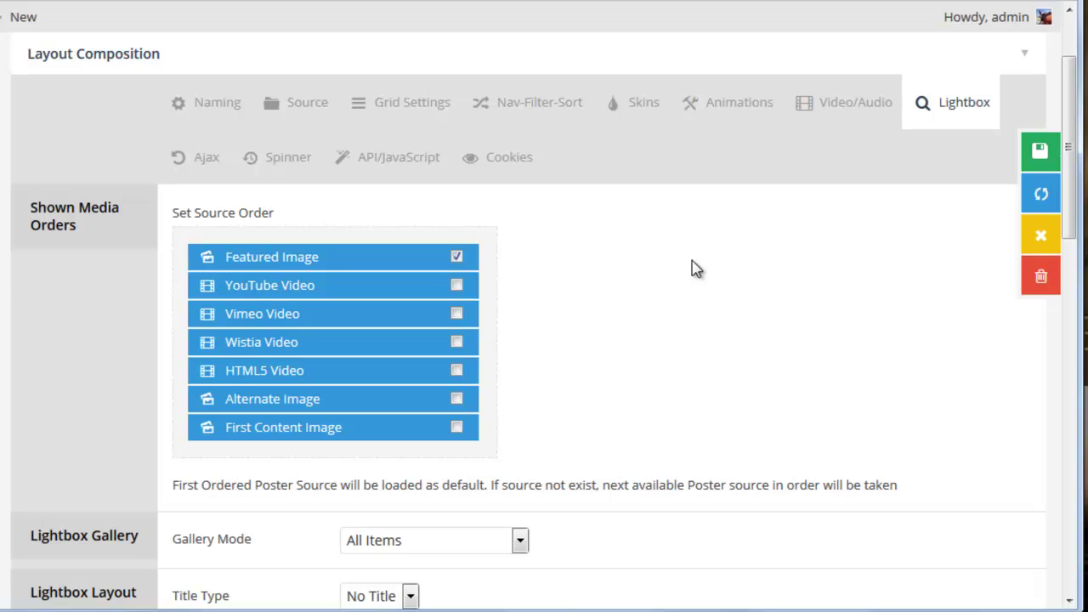
pyautogui.scroll(2, 689, 273)
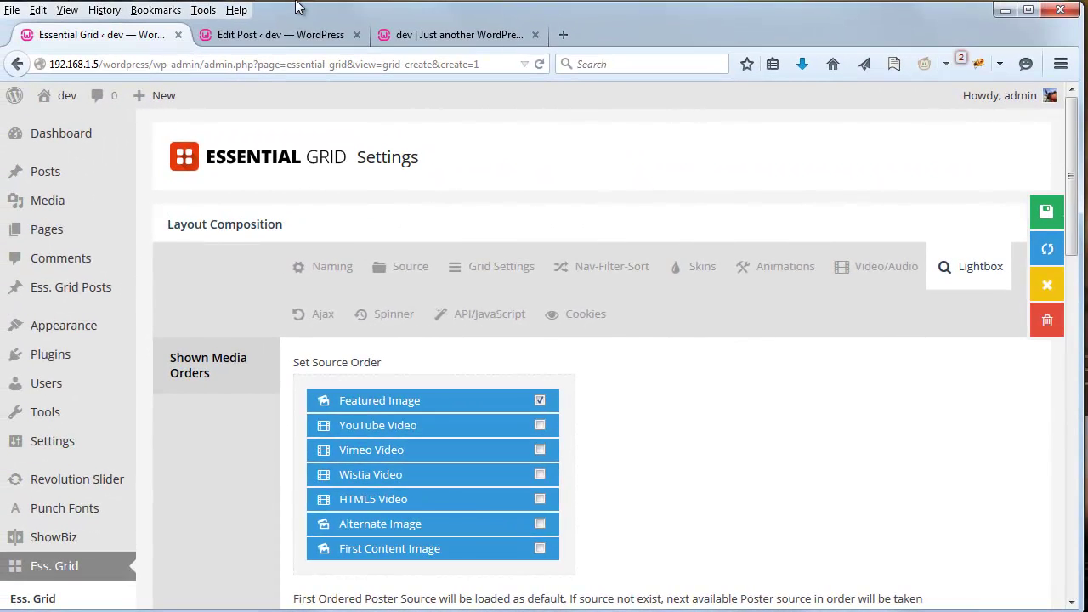
pyautogui.click(281, 34)
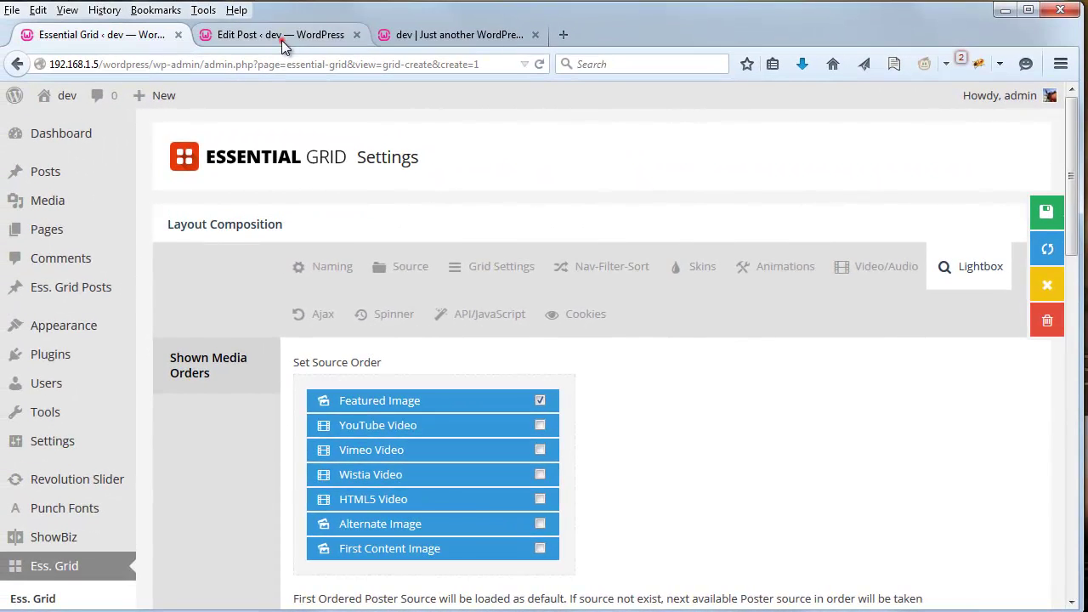
# - Reload and reopen the 'People' post from All Posts for editing
pyautogui.press('F5')
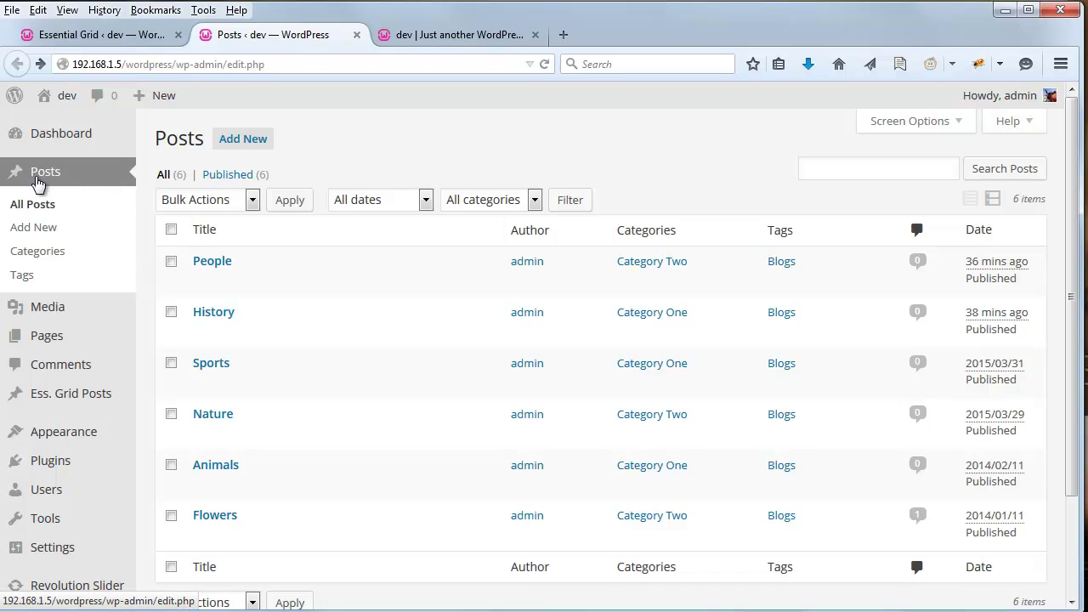
pyautogui.click(27, 205)
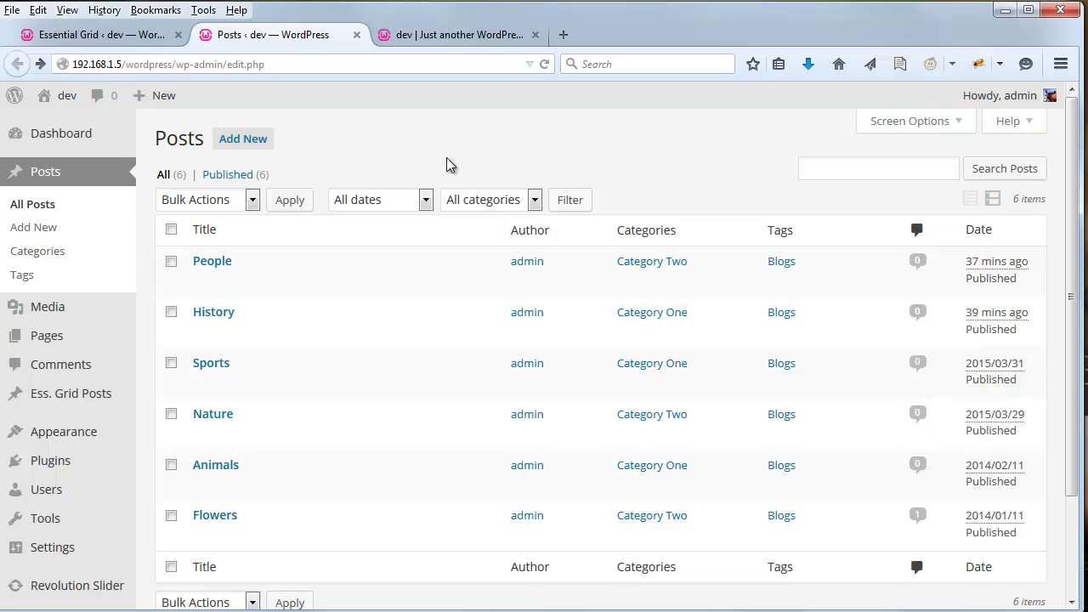
pyautogui.click(202, 283)
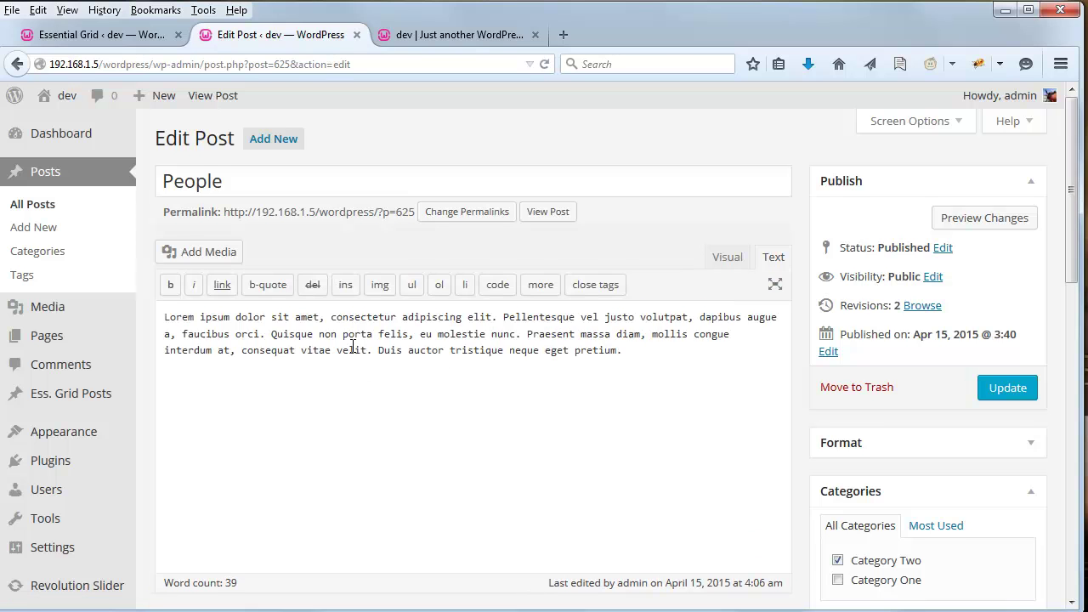
# - Show and review the empty Alternative Sources fields in the post's Essential Grid Custom Settings
pyautogui.scroll(-3, 352, 348)
pyautogui.scroll(-1, 344, 348)
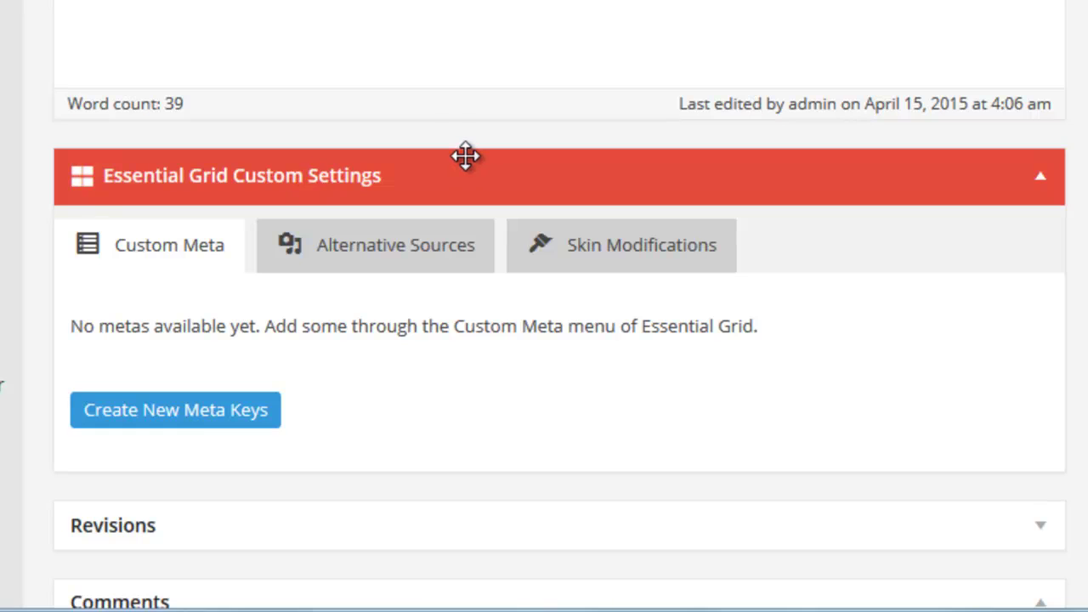
pyautogui.scroll(-3, 568, 85)
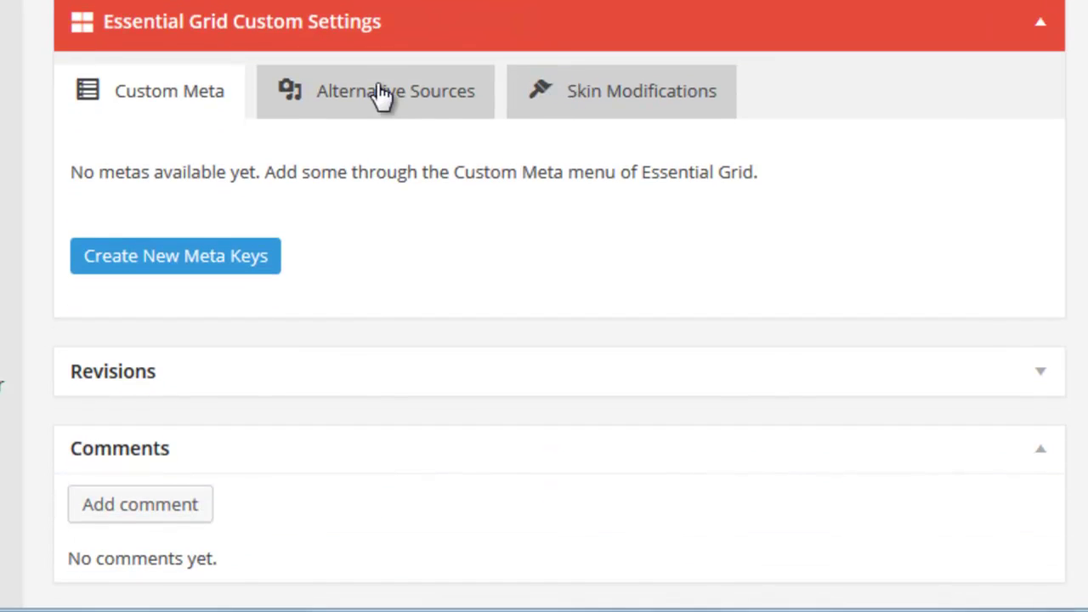
pyautogui.click(353, 100)
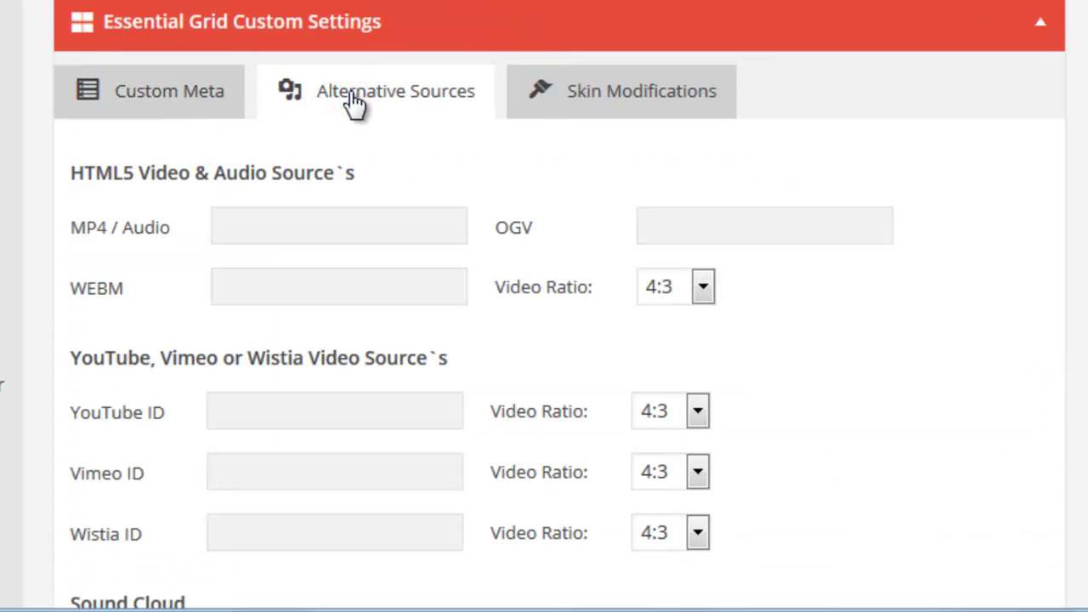
pyautogui.scroll(-3, 538, 170)
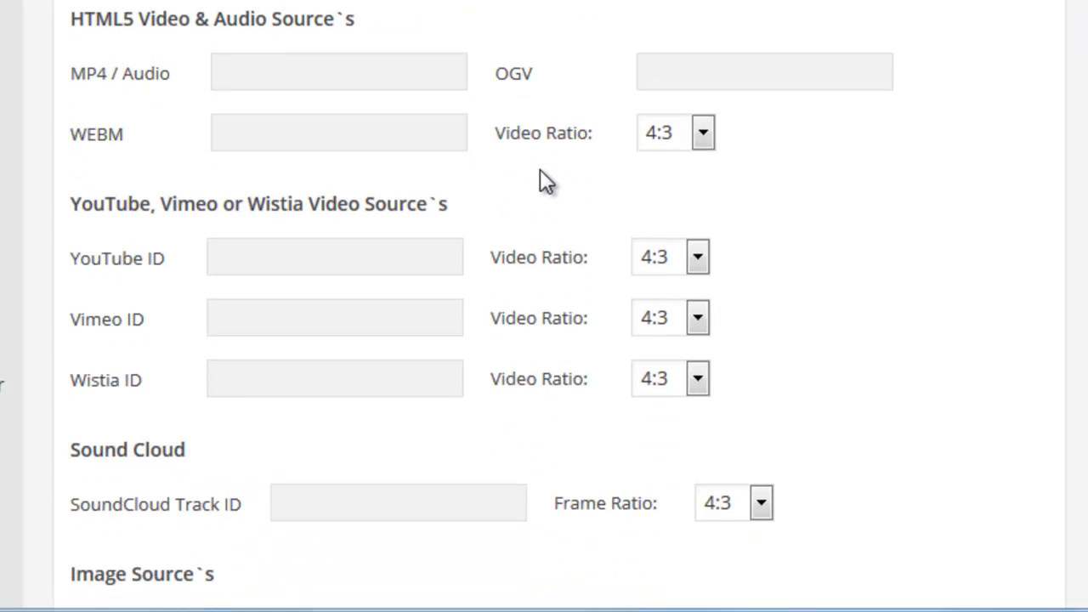
pyautogui.scroll(-3, 540, 170)
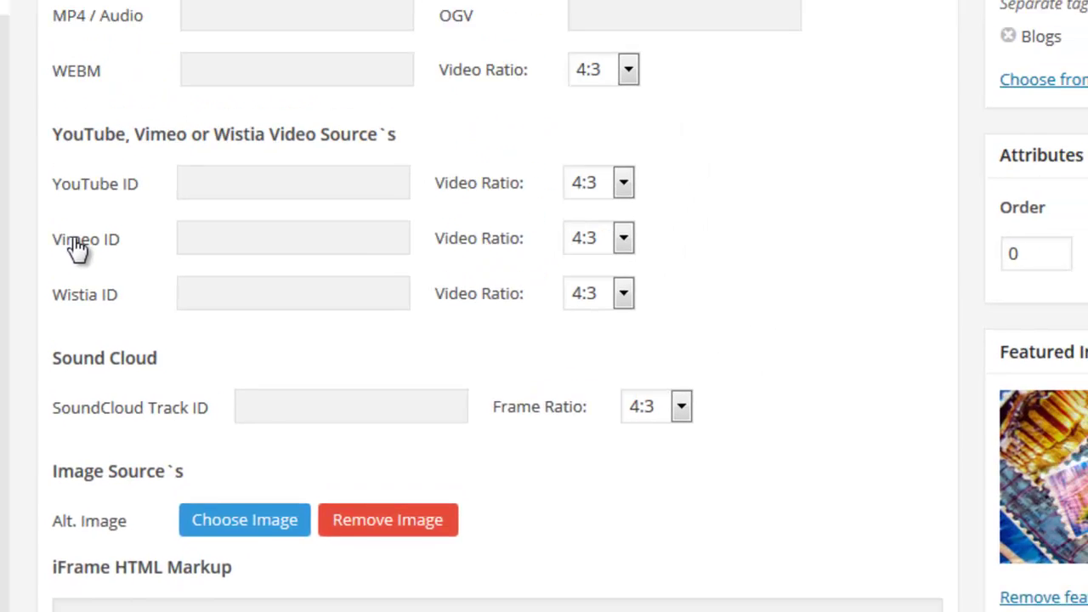
pyautogui.scroll(2, 64, 292)
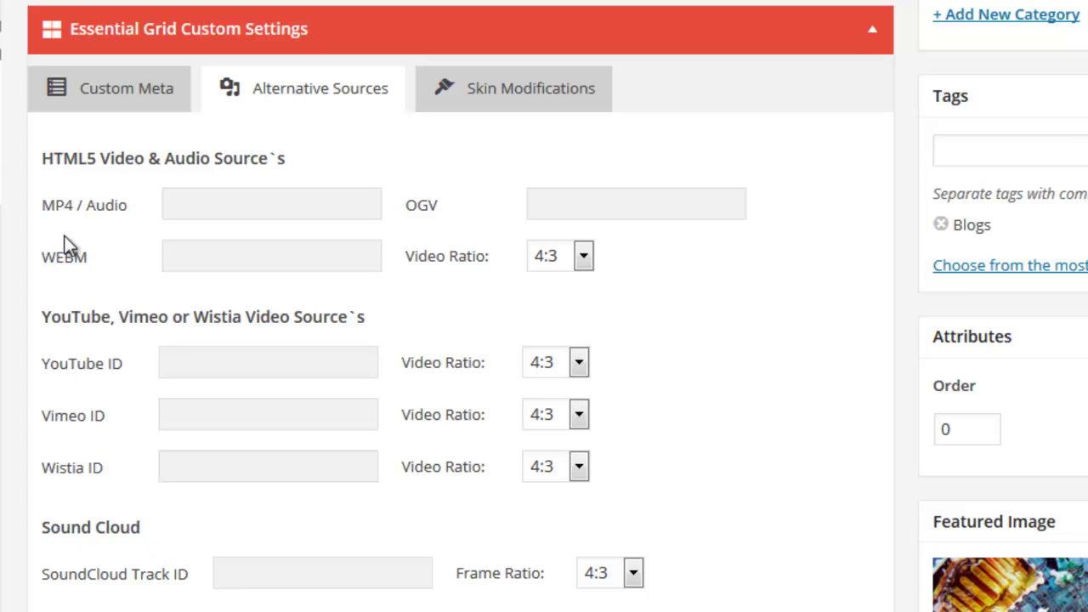
pyautogui.scroll(-2, 90, 574)
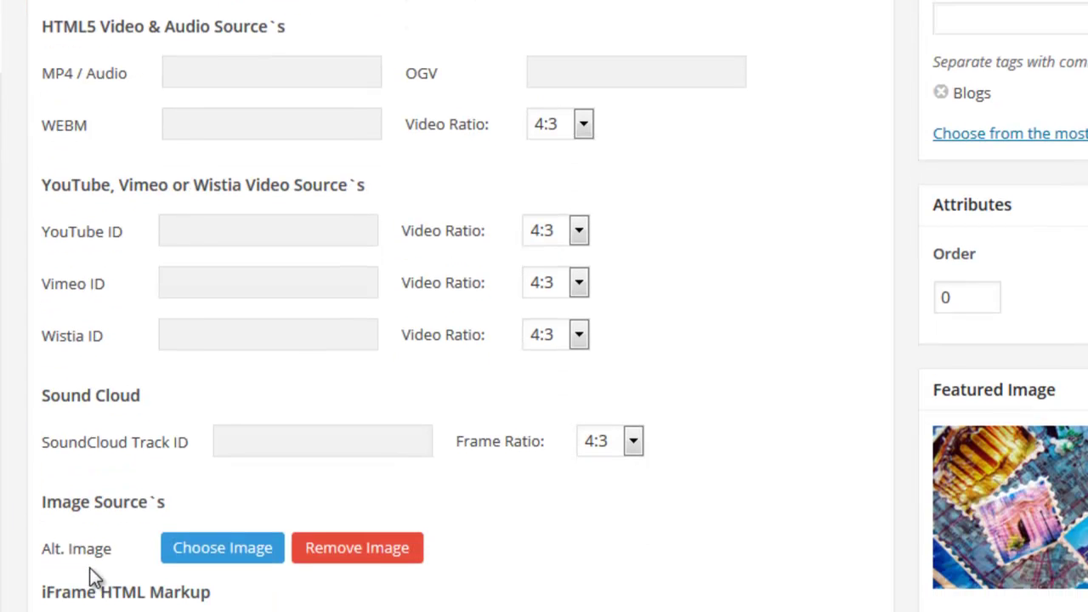
pyautogui.scroll(2, 722, 447)
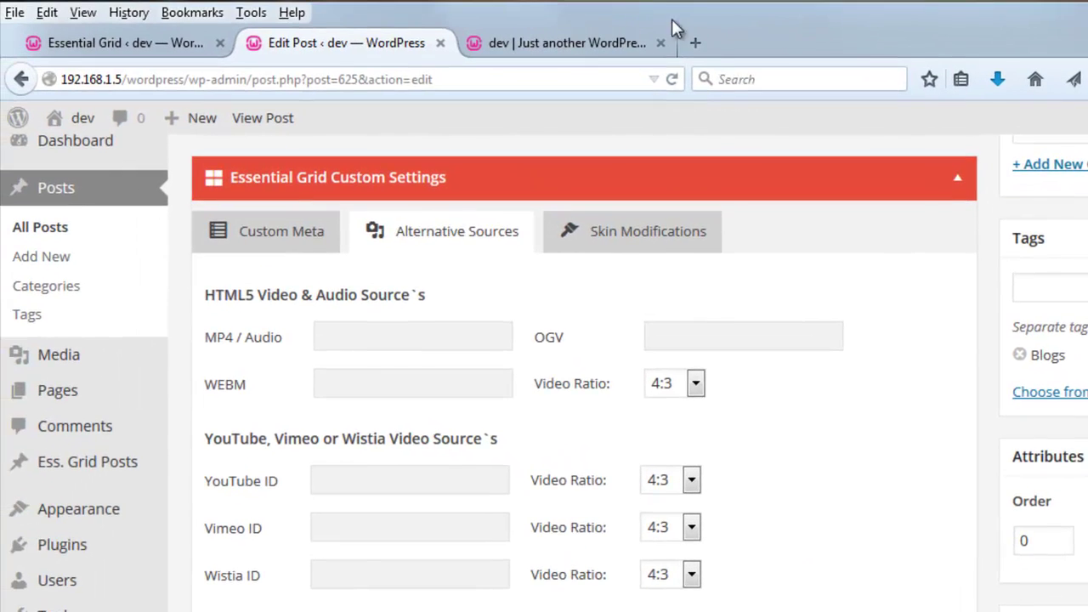
# - In a new tab, reach youtube.com and search it for 'cats'
pyautogui.click(695, 42)
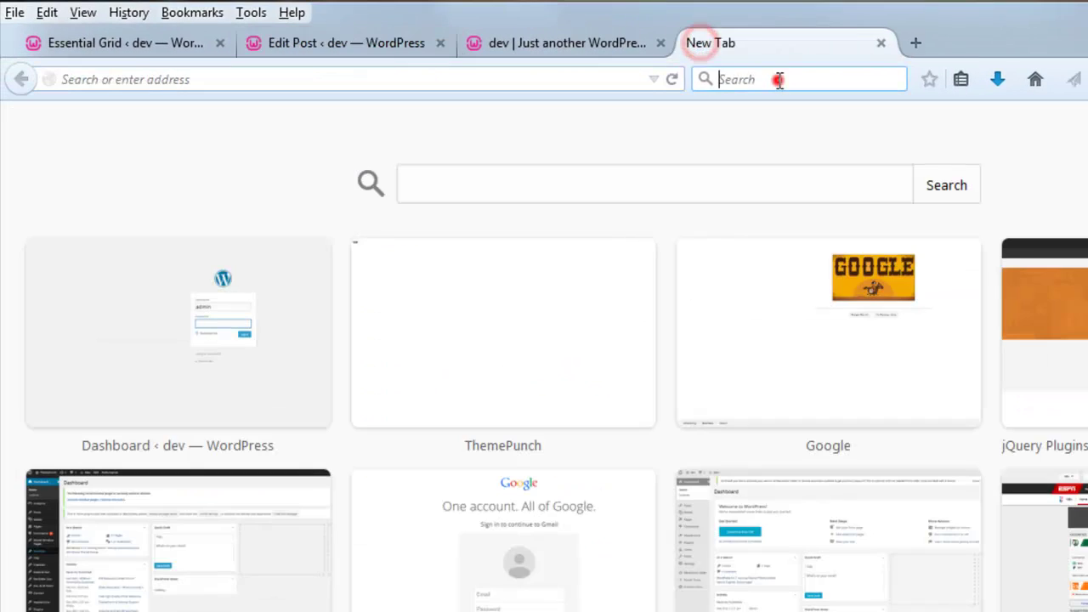
pyautogui.click(777, 78)
pyautogui.write('youtube')
pyautogui.press('Return')
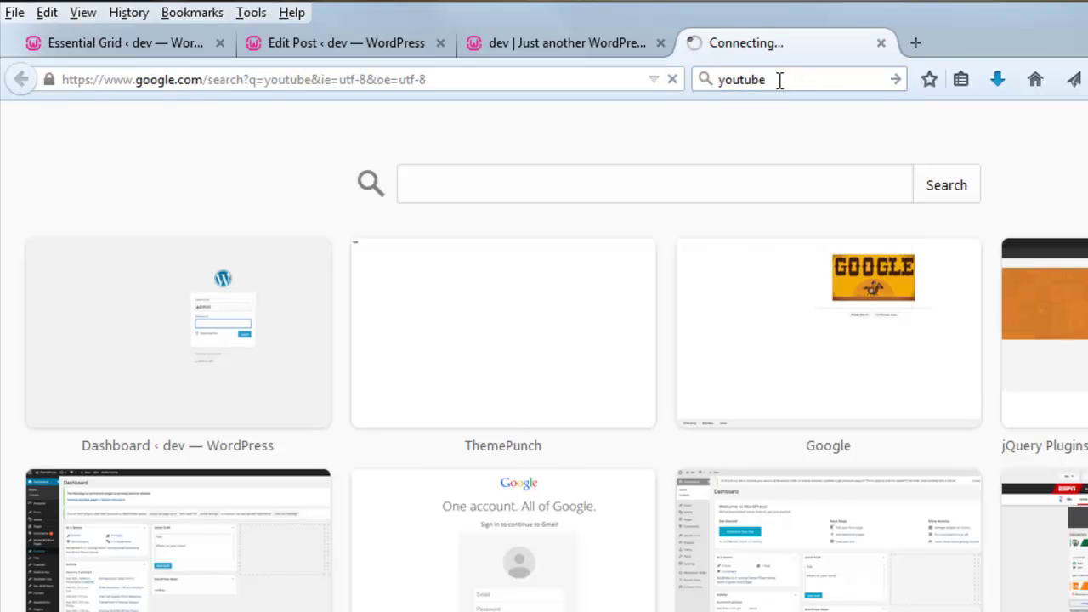
pyautogui.click(259, 384)
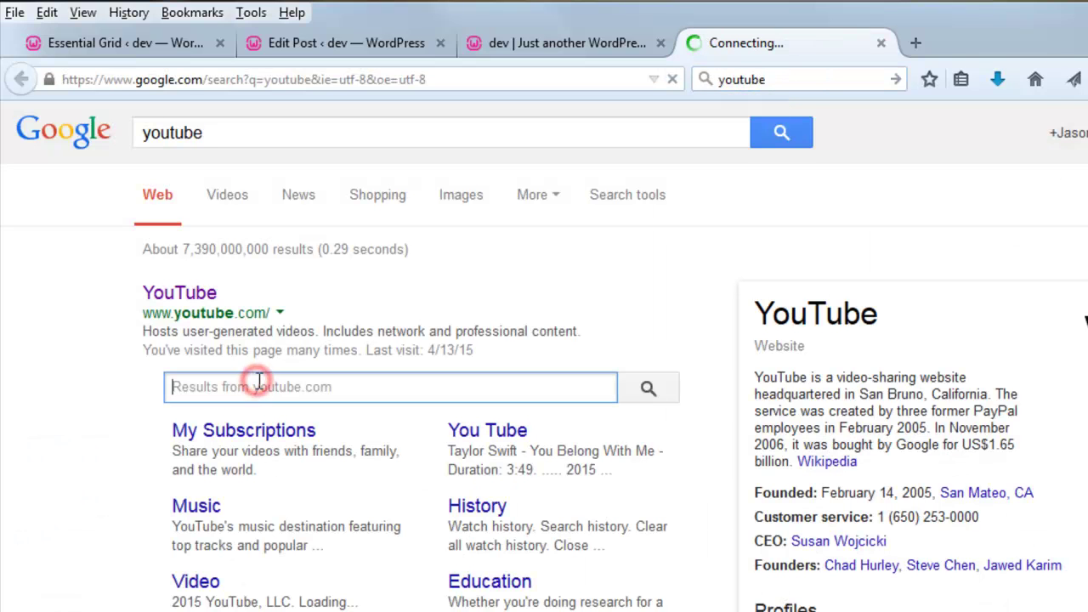
pyautogui.write('cats')
pyautogui.press('Return')
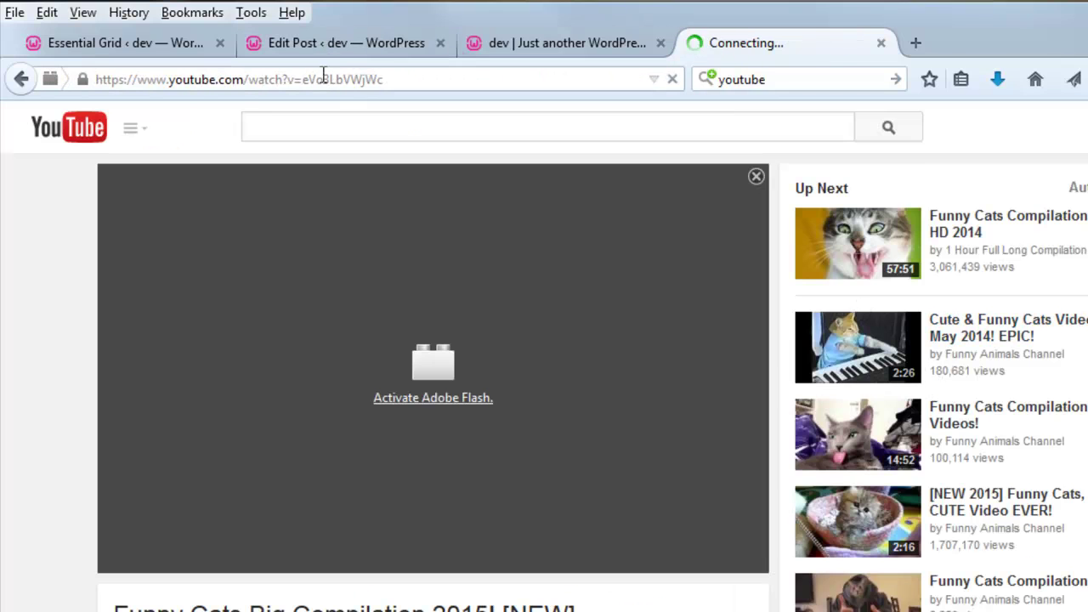
# - Copy the cat compilation video's ID eVo3LbVWjWc from the address bar and close the tab
pyautogui.click(316, 78)
pyautogui.click(330, 79)
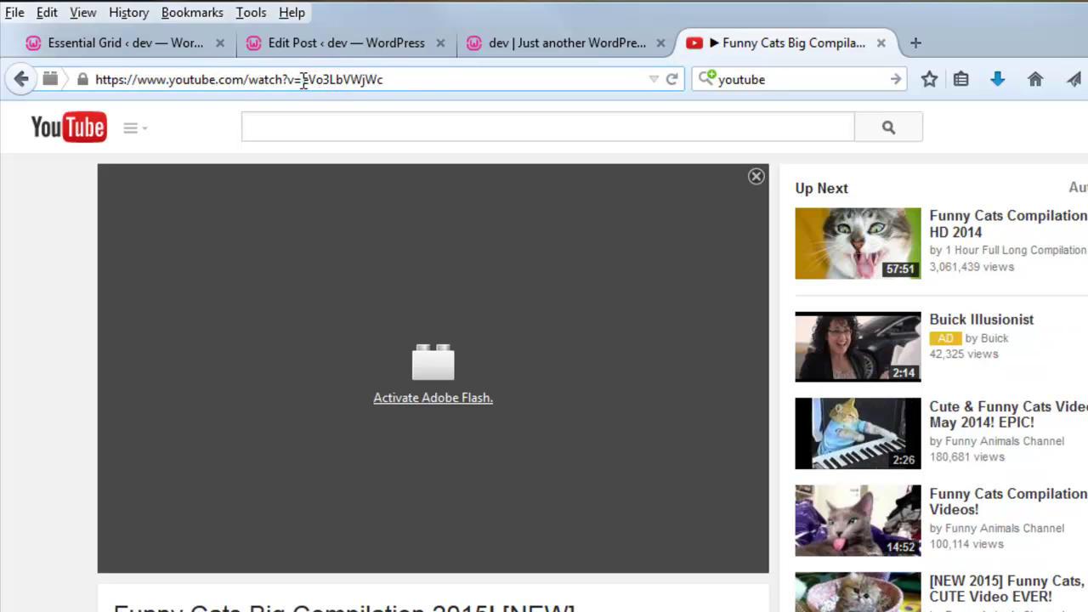
pyautogui.moveTo(299, 79); pyautogui.dragTo(425, 85)
pyautogui.rightClick(340, 79)
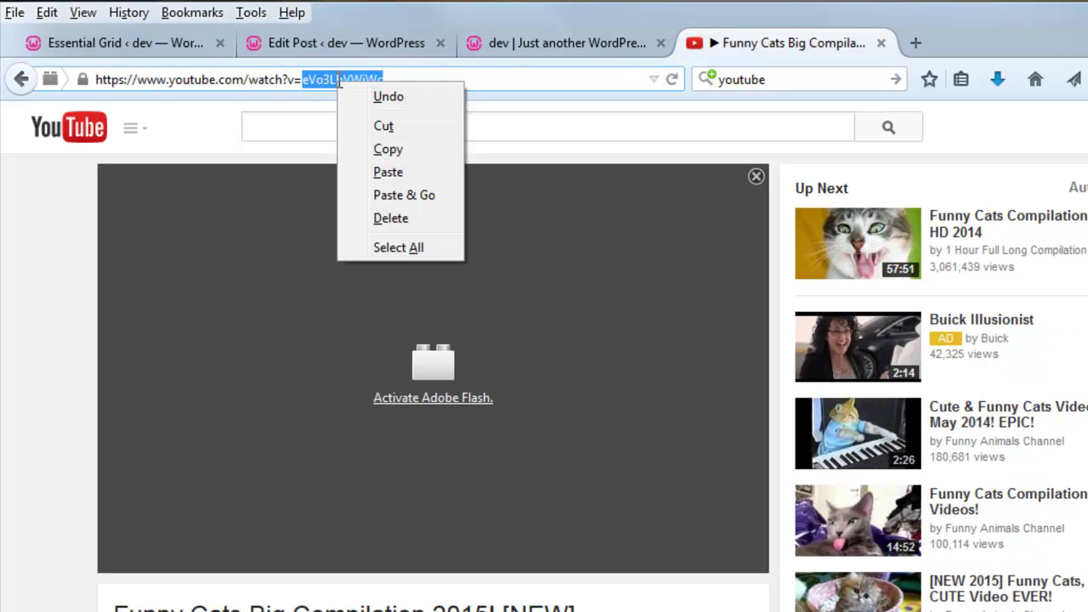
pyautogui.click(390, 153)
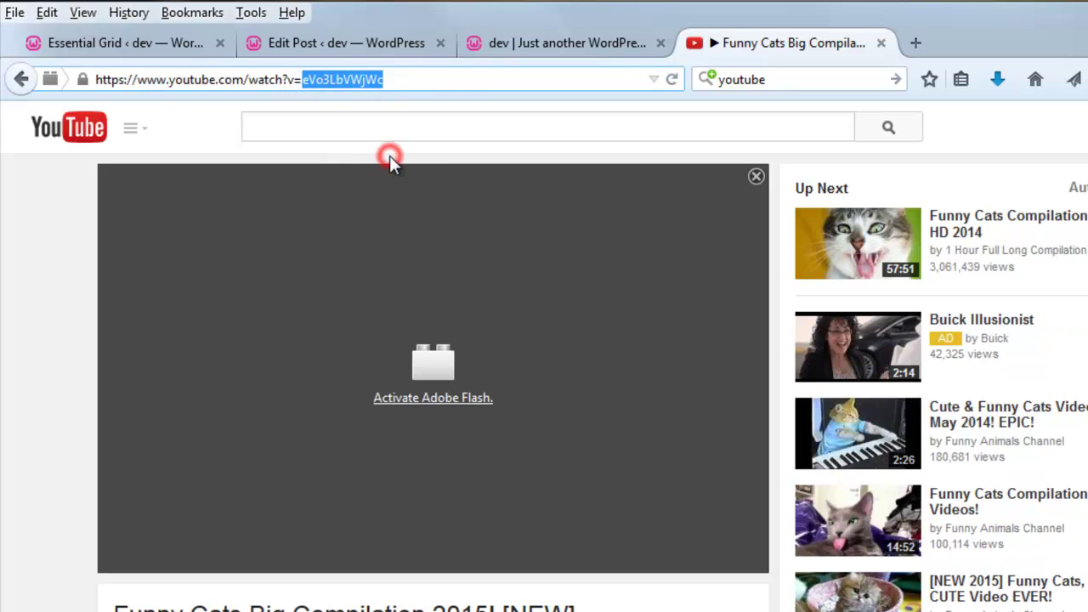
pyautogui.click(881, 43)
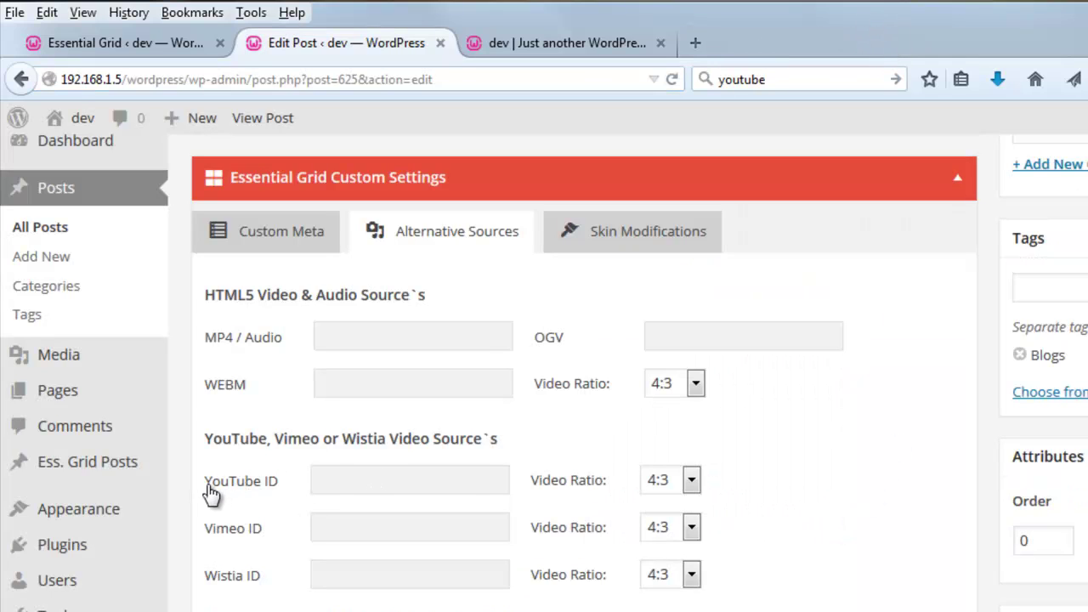
# - Paste the YouTube ID into the People post's YouTube ID field and update the post
pyautogui.rightClick(336, 481)
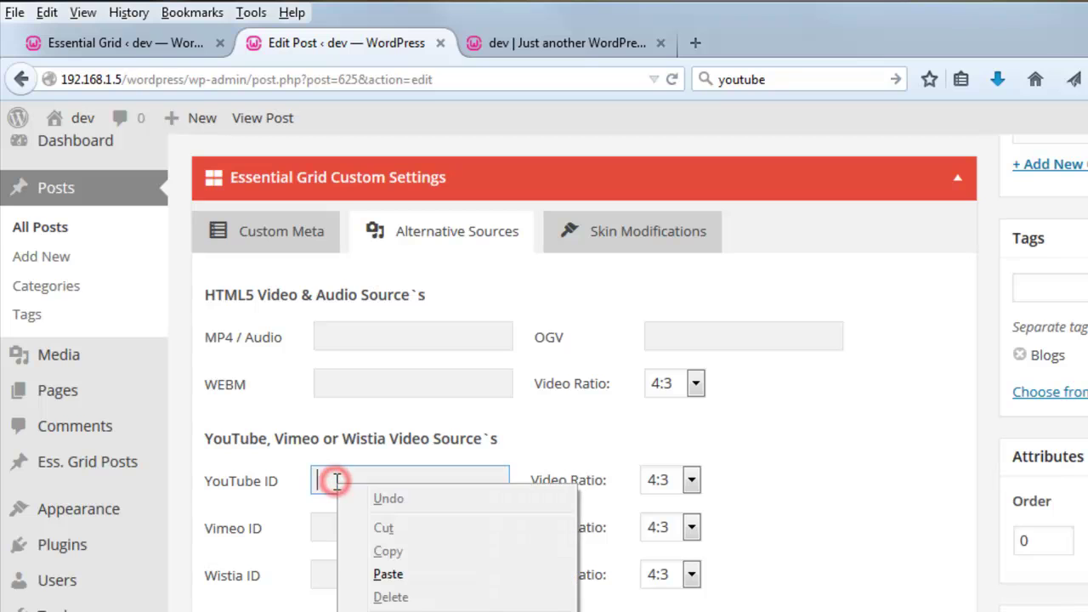
pyautogui.click(427, 574)
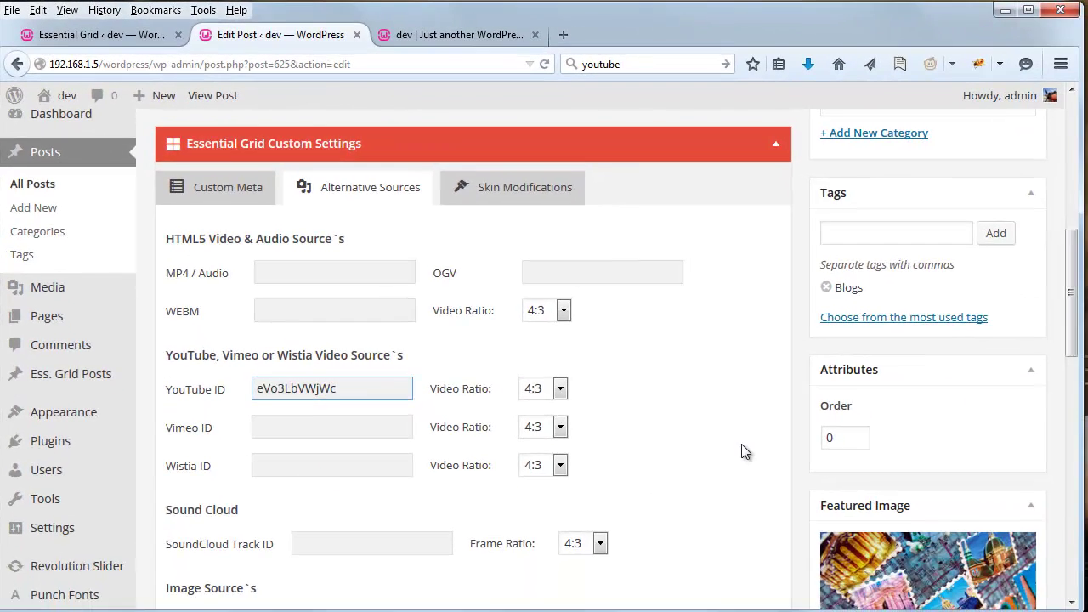
pyautogui.scroll(10, 741, 452)
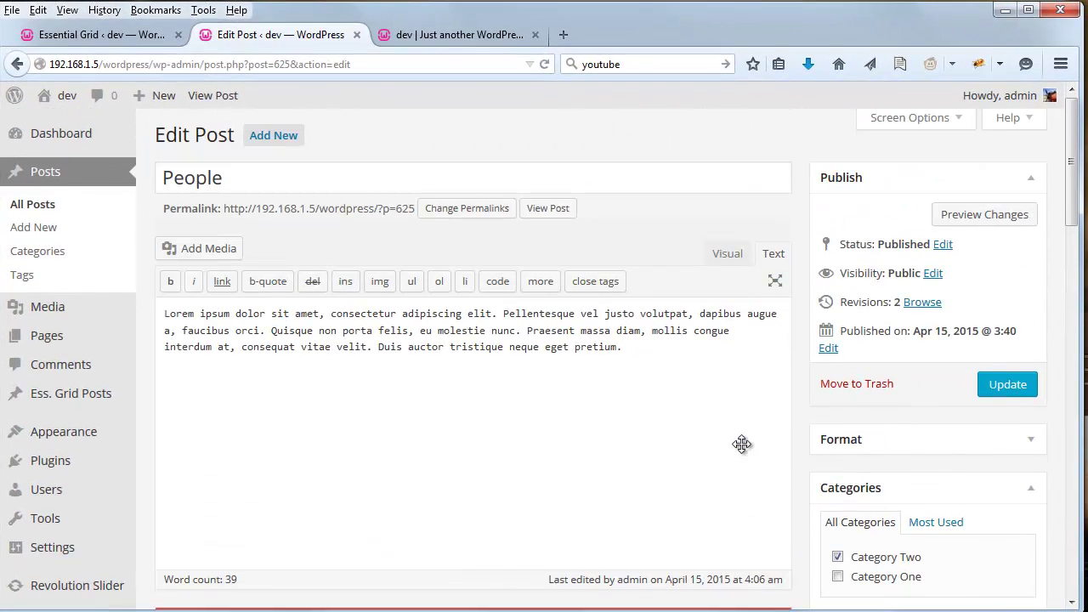
pyautogui.click(1009, 389)
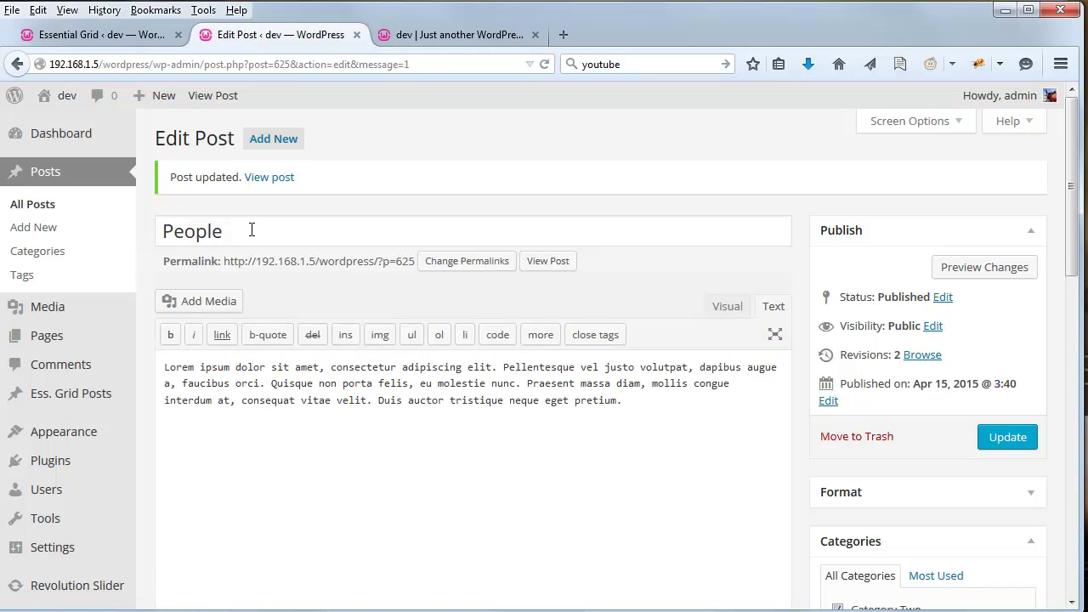
# - Open the 'History' post's editor in a new tab from All Posts
pyautogui.click(39, 207)
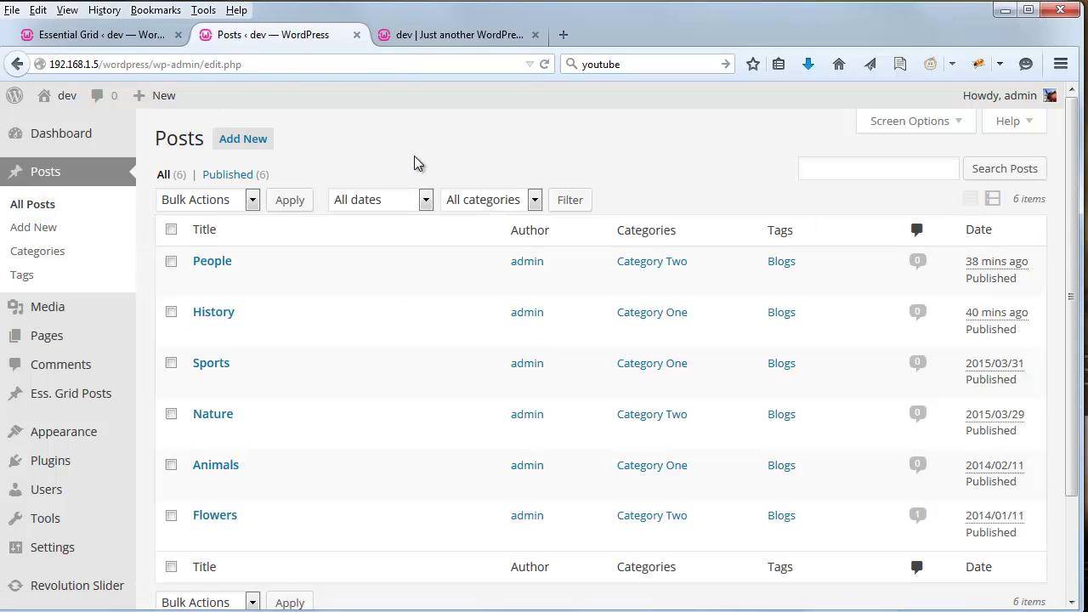
pyautogui.moveTo(202, 337)
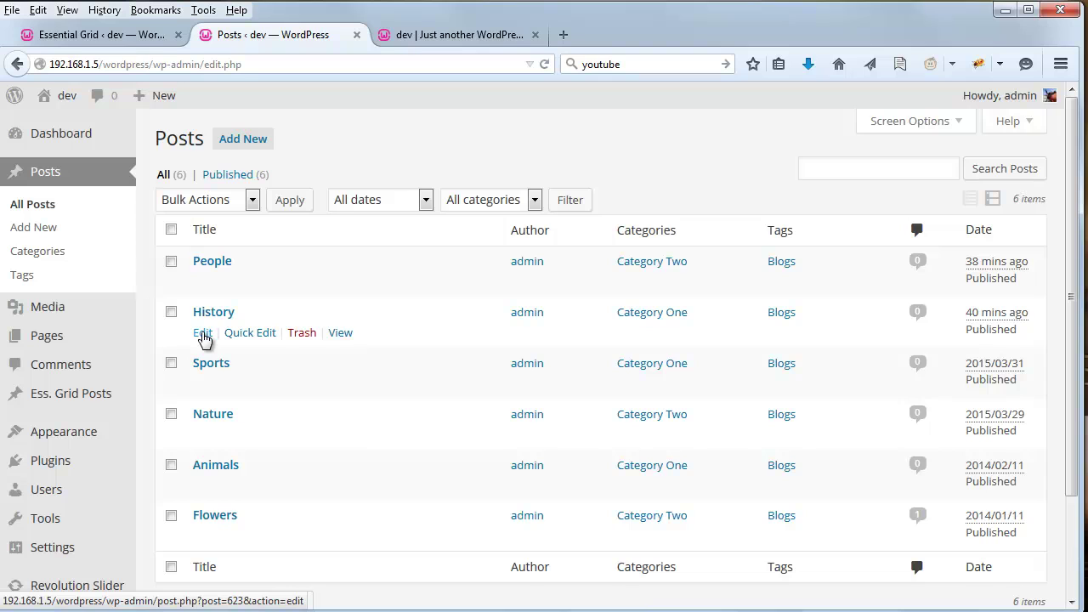
pyautogui.rightClick(204, 338)
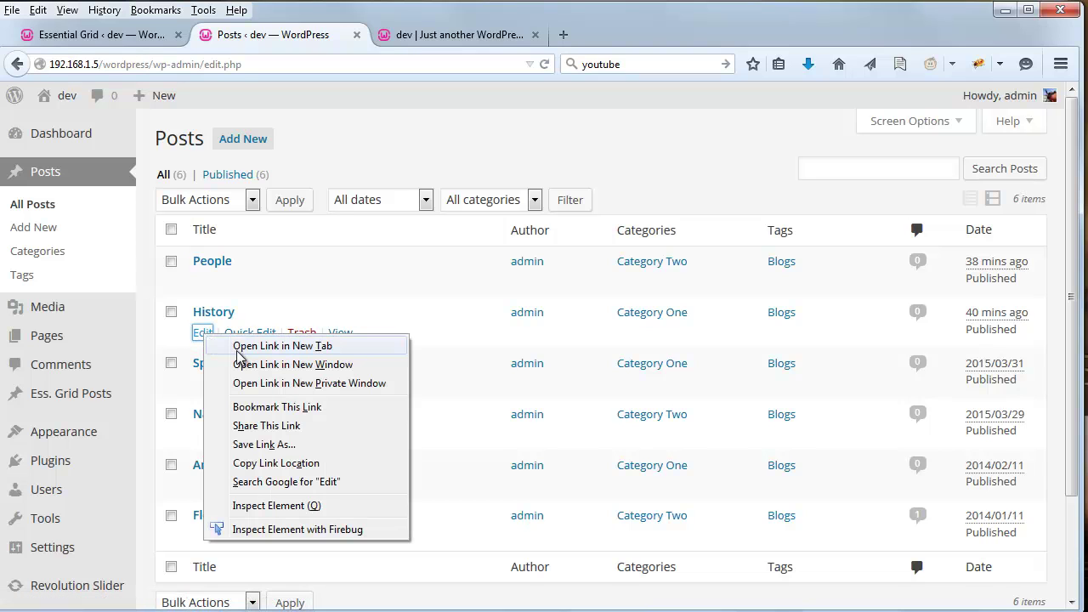
pyautogui.click(241, 347)
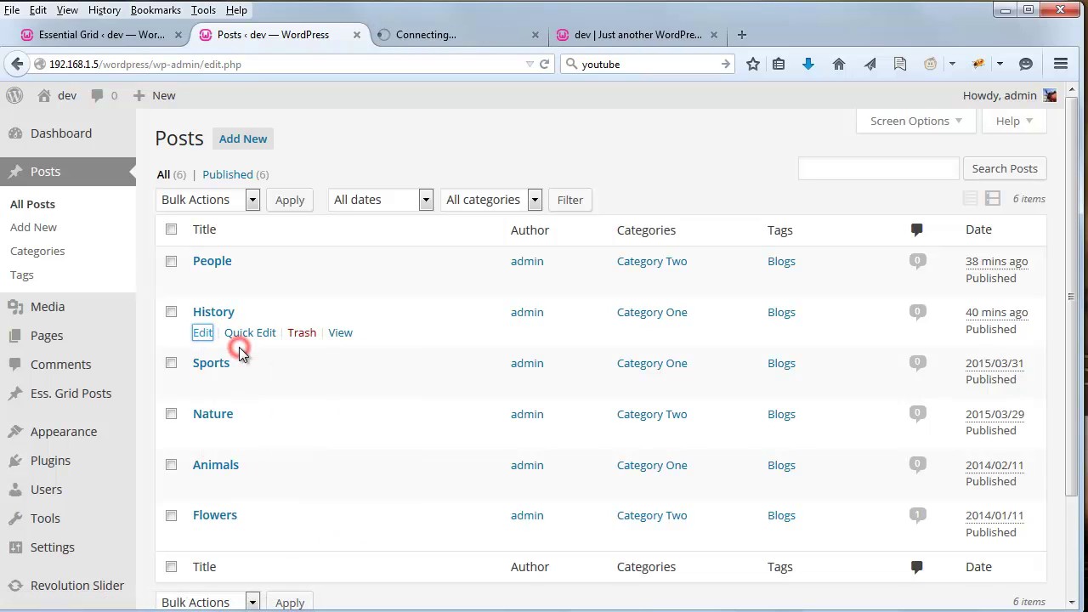
pyautogui.click(423, 36)
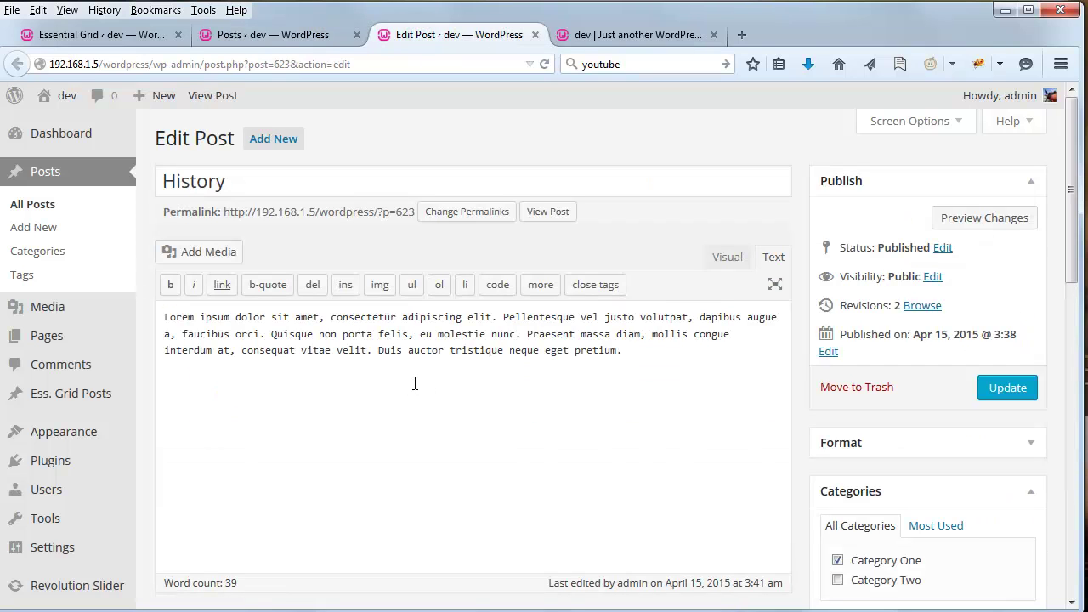
# - In a new tab, search vimeo.com for 'cats' and open the 'cats on Vimeo' video
pyautogui.click(742, 34)
pyautogui.click(653, 64)
pyautogui.write('vimeo')
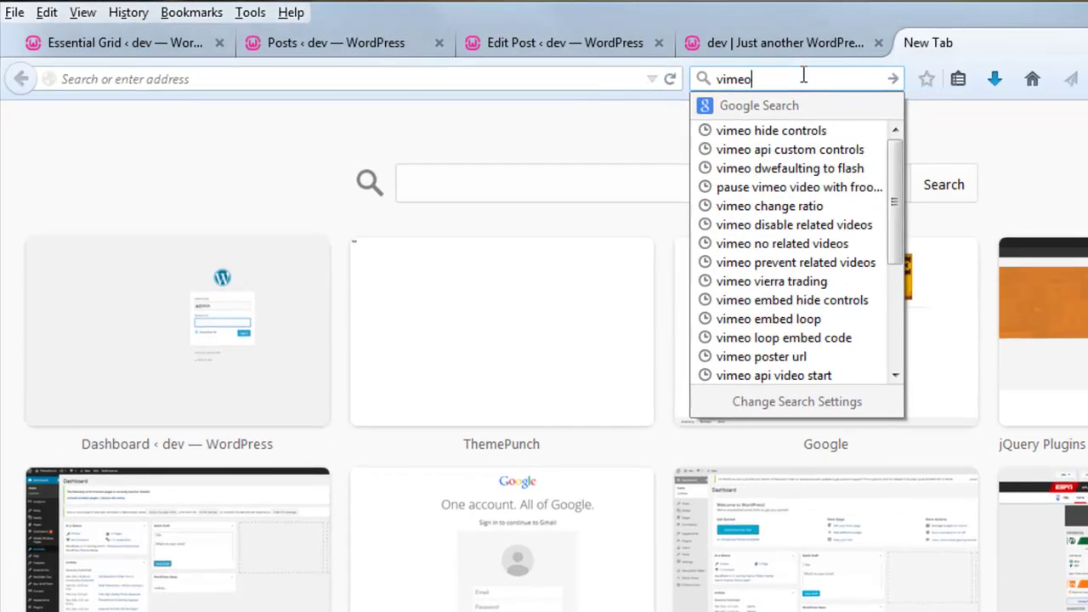
pyautogui.press('Return')
pyautogui.click(233, 556)
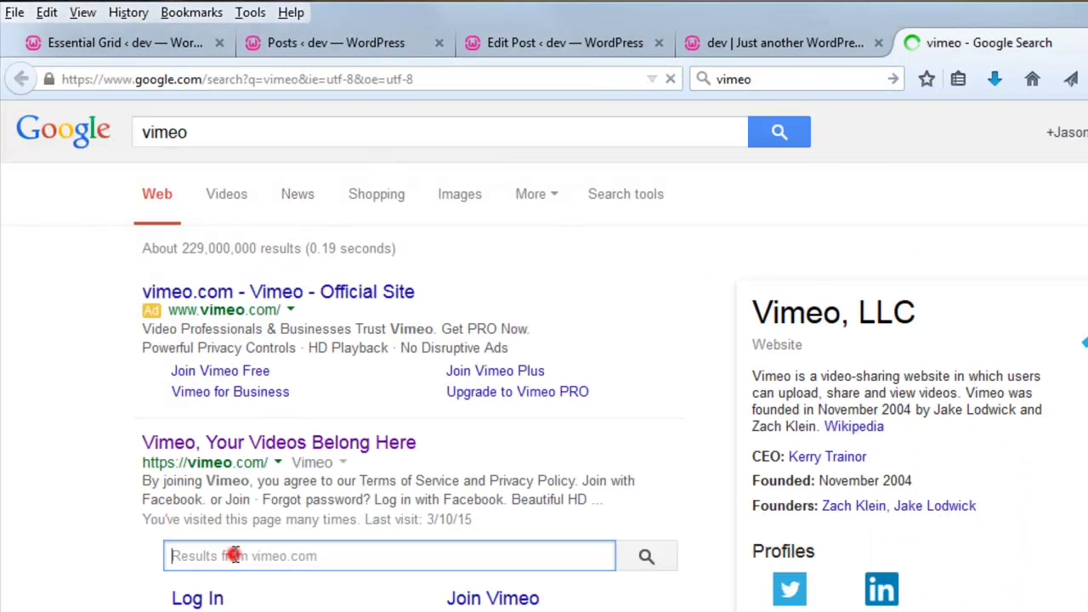
pyautogui.write('cats')
pyautogui.press('Return')
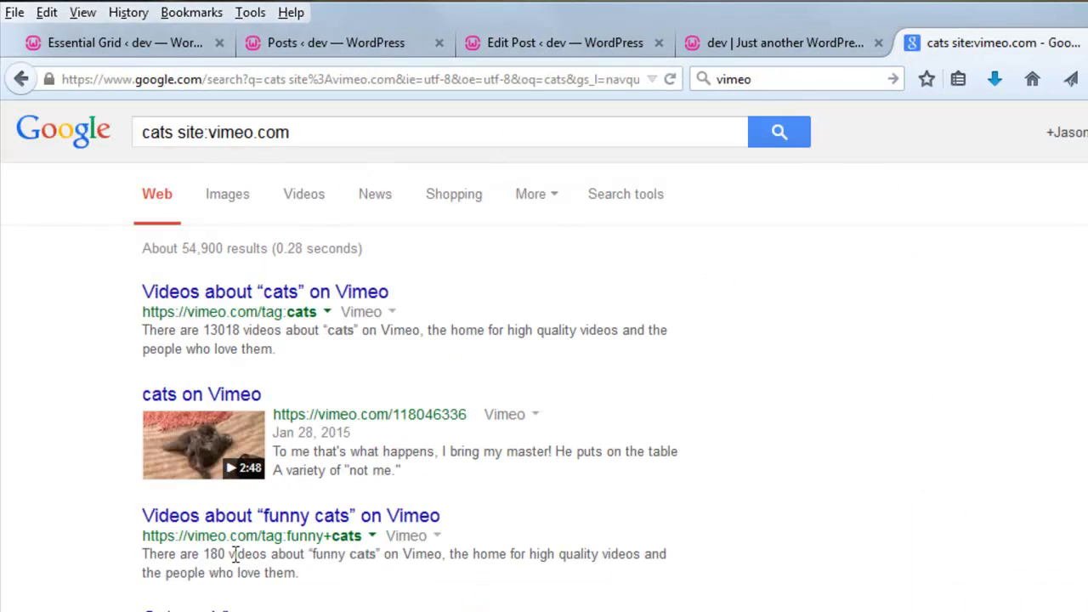
pyautogui.click(213, 397)
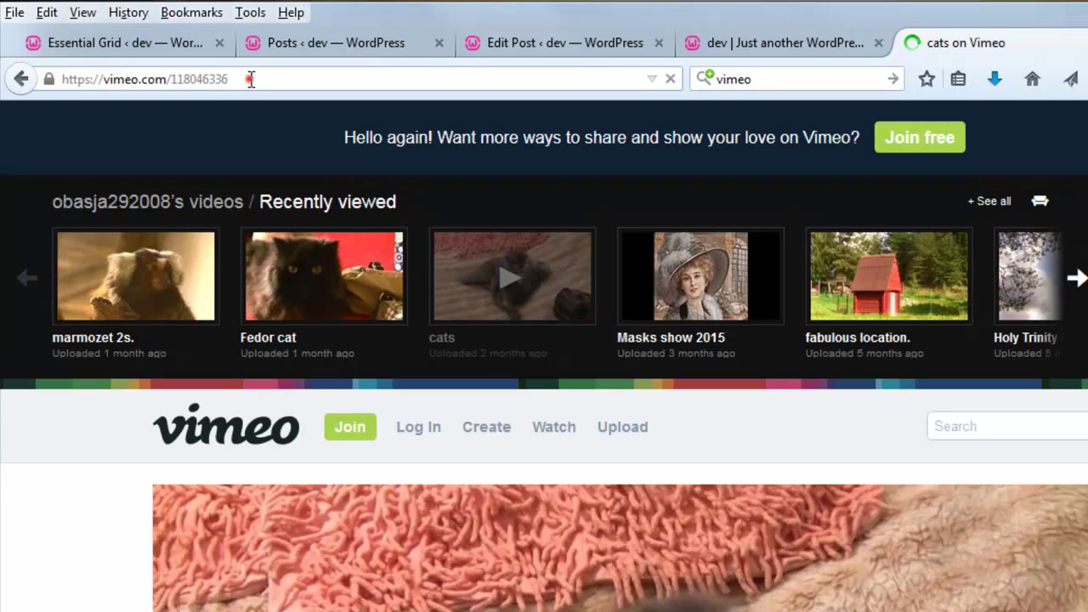
# - Copy the video ID 118046336 from the address bar and close the Vimeo tab
pyautogui.click(259, 79)
pyautogui.click(262, 79)
pyautogui.moveTo(165, 79); pyautogui.dragTo(261, 79)
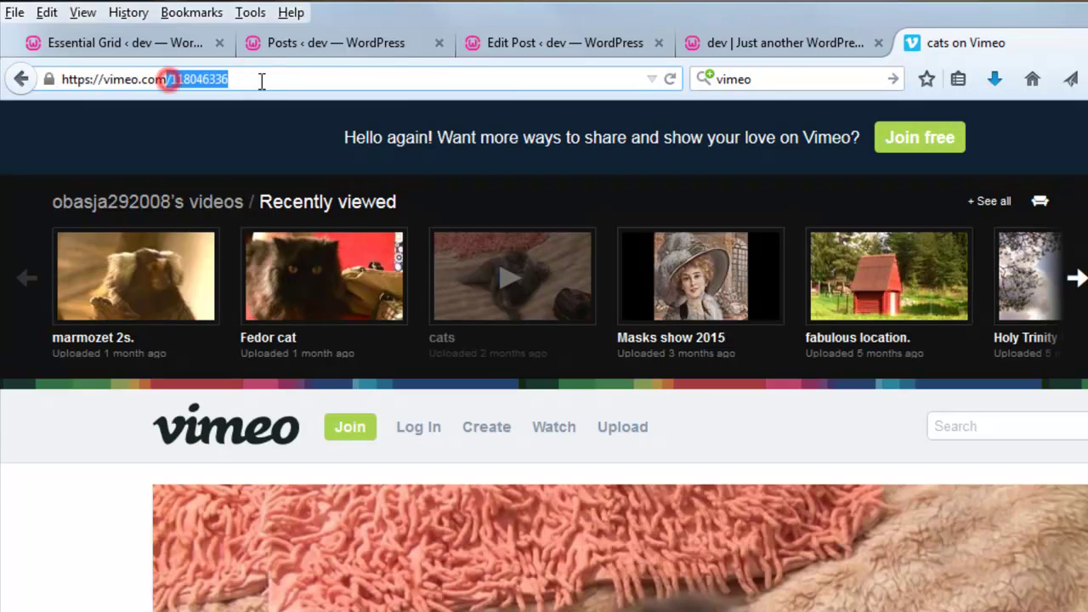
pyautogui.click(248, 79)
pyautogui.doubleClick(170, 79)
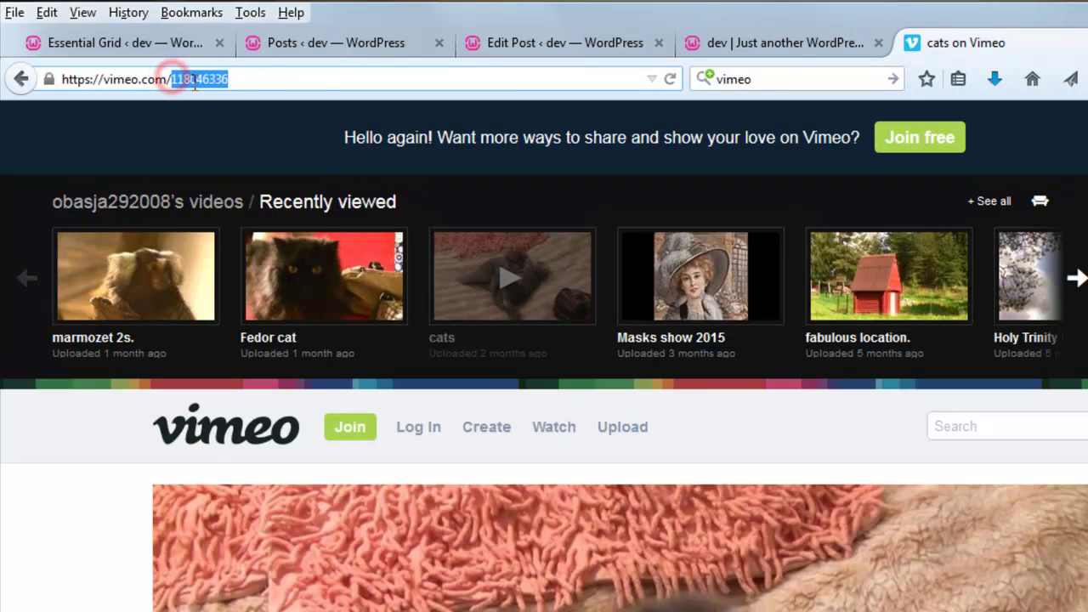
pyautogui.rightClick(223, 81)
pyautogui.click(235, 150)
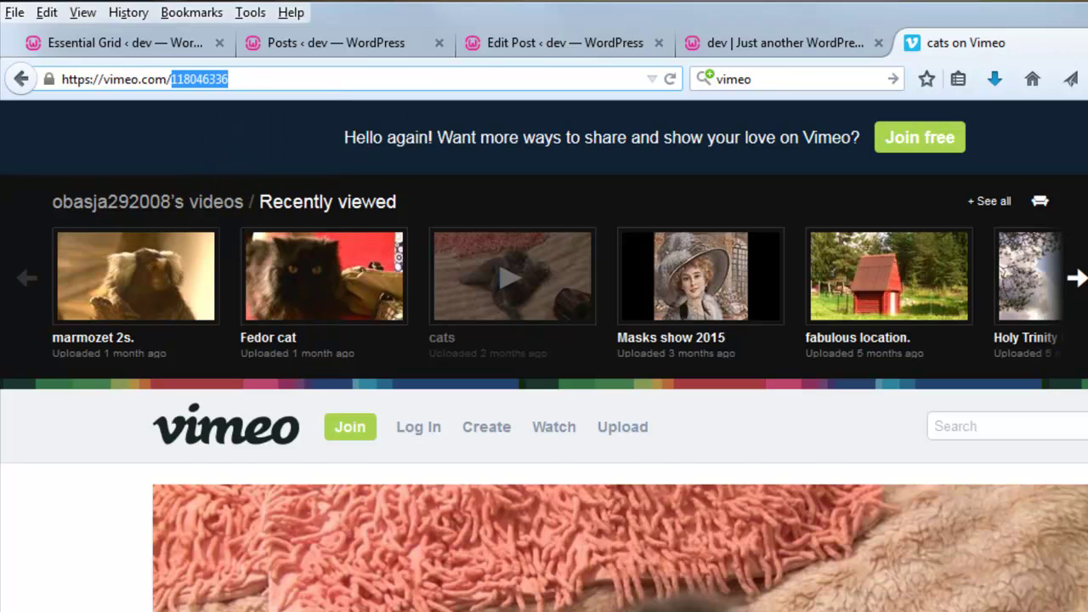
pyautogui.hotkey('ctrl', 'w')
# - Paste 118046336 into History's Alternative Sources Vimeo ID, update, close the editor, and return to Posts
pyautogui.scroll(-5, 433, 485)
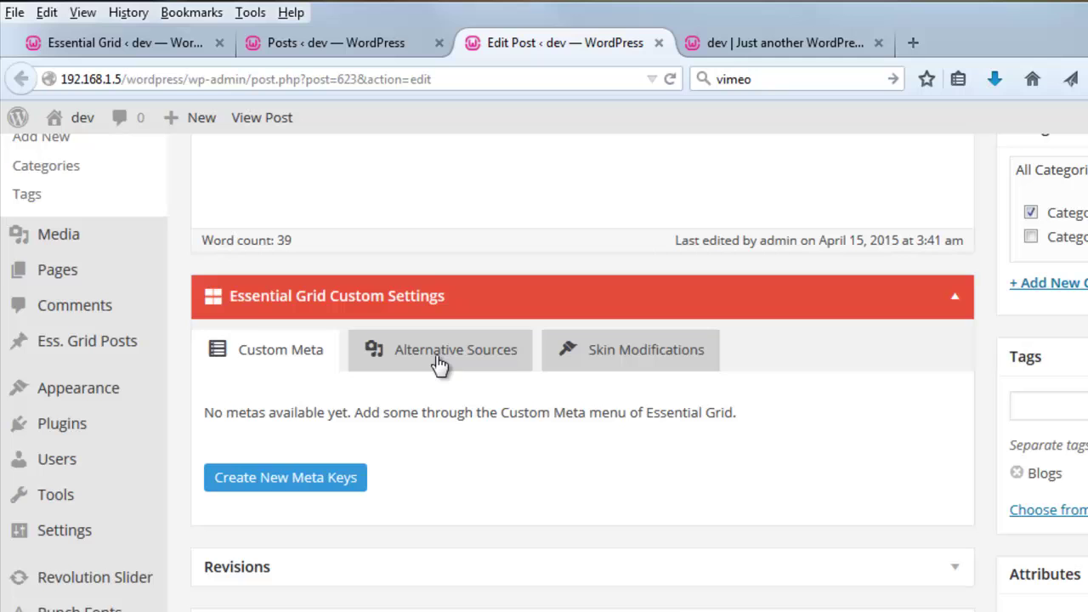
pyautogui.click(440, 364)
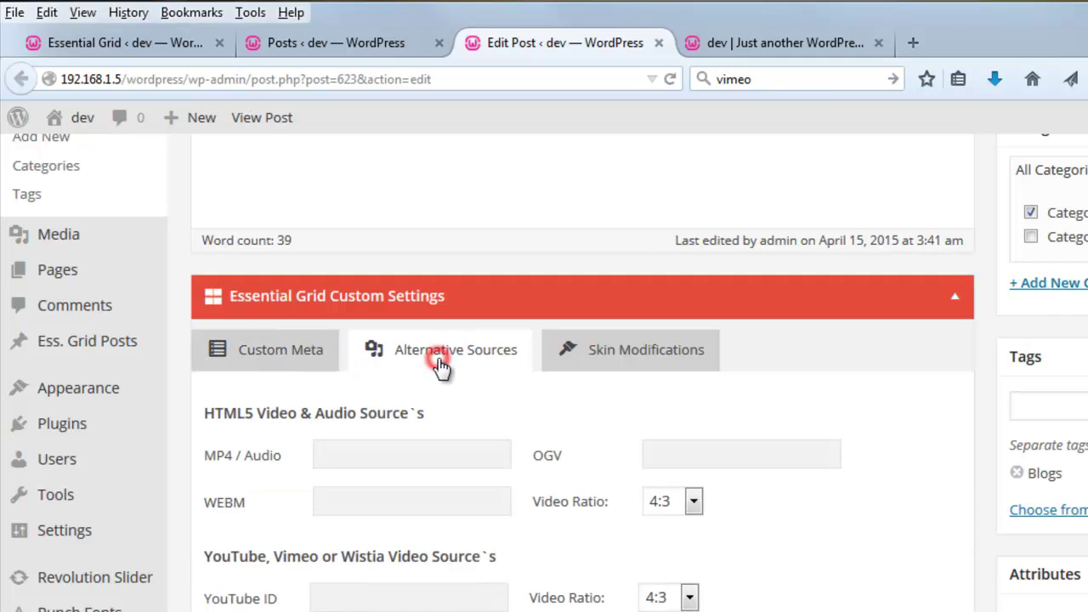
pyautogui.scroll(-3, 369, 505)
pyautogui.click(342, 430)
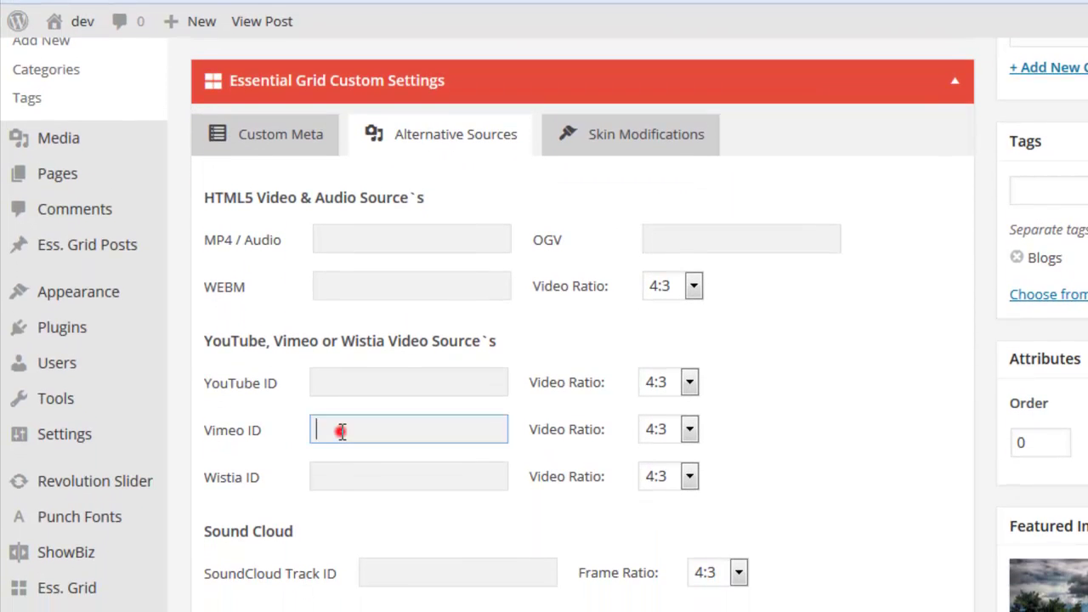
pyautogui.rightClick(340, 430)
pyautogui.click(395, 524)
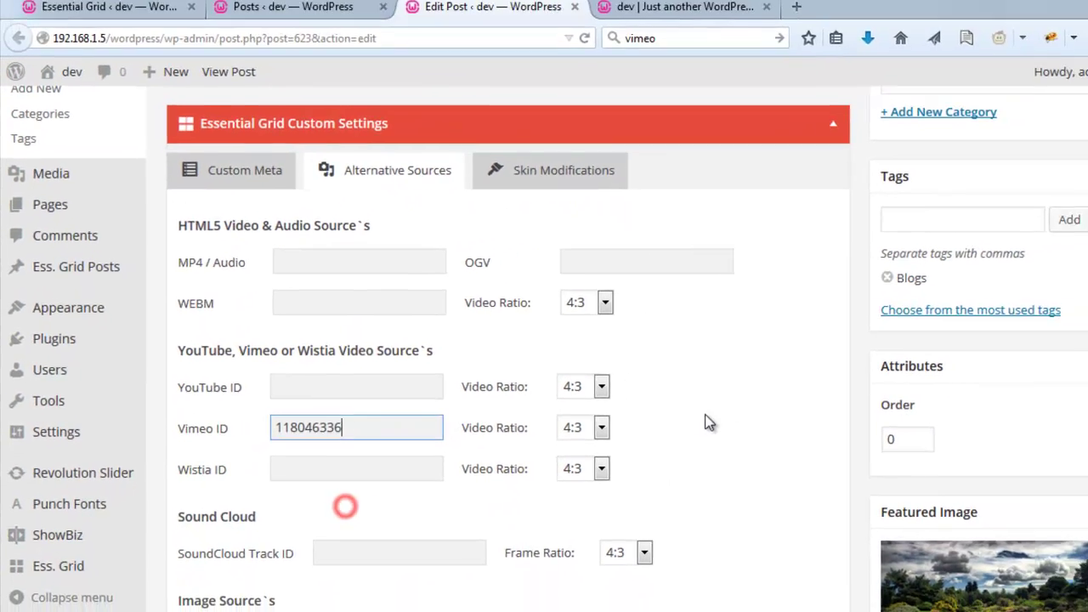
pyautogui.scroll(5, 717, 425)
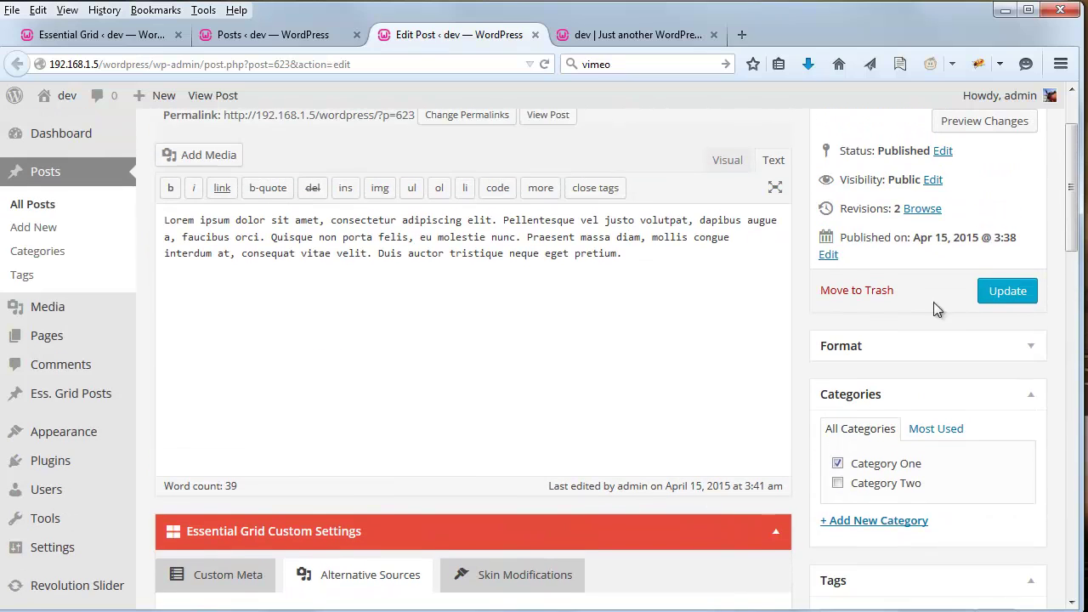
pyautogui.click(1005, 295)
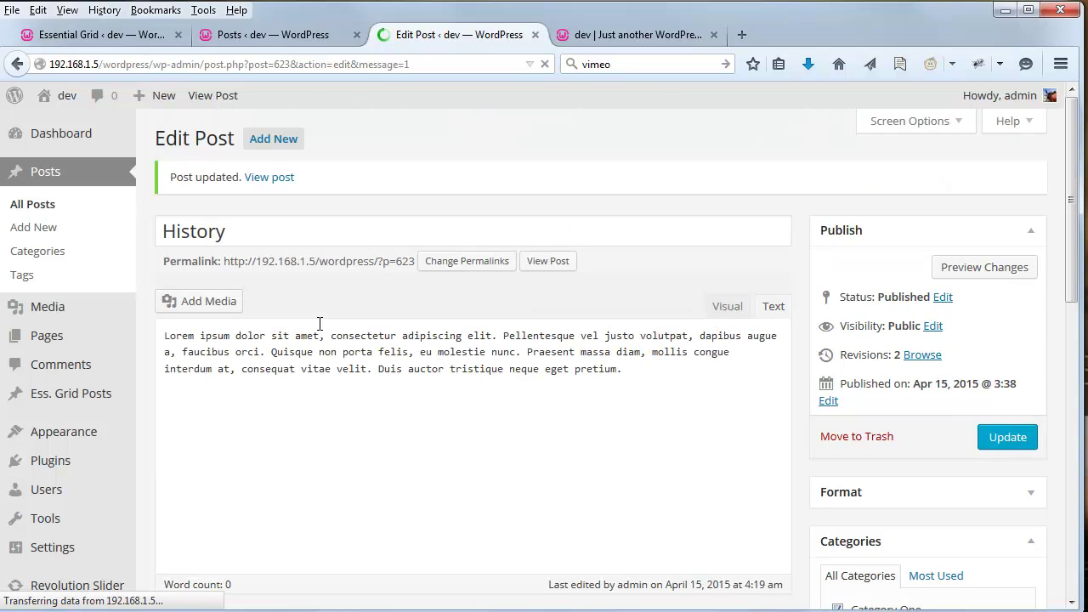
pyautogui.click(535, 35)
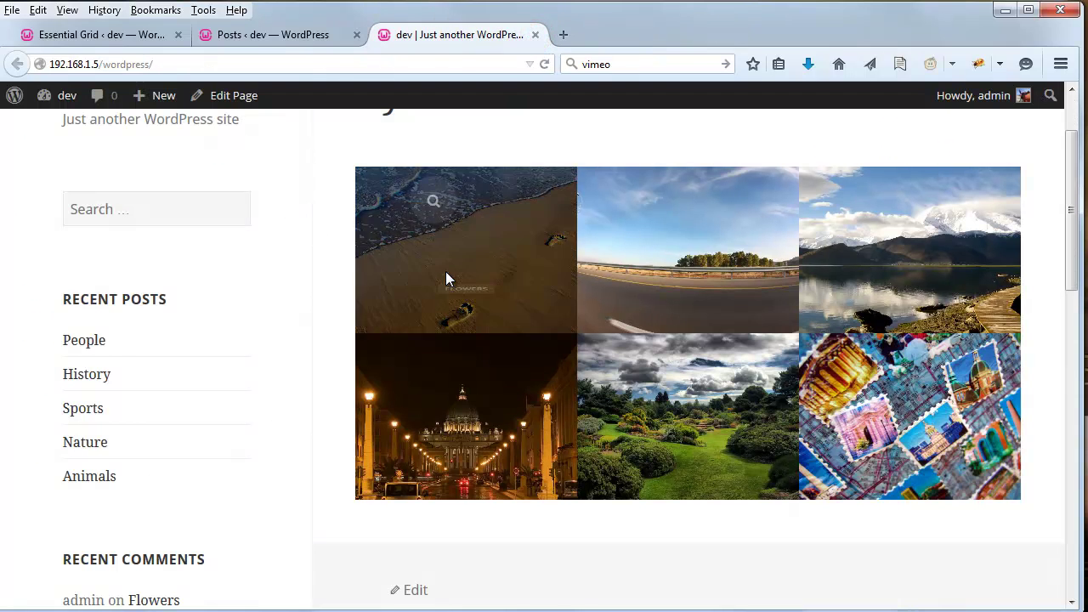
pyautogui.click(271, 34)
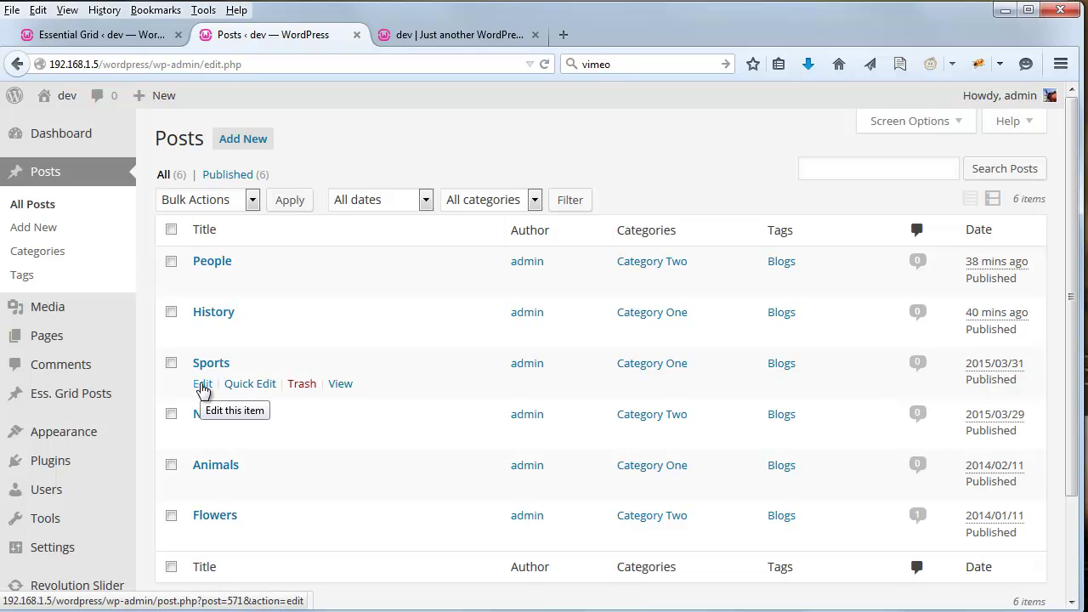
# - Open the Sports post editor, then load the video.mp4 URL from Notepad in a new tab
pyautogui.click(202, 386)
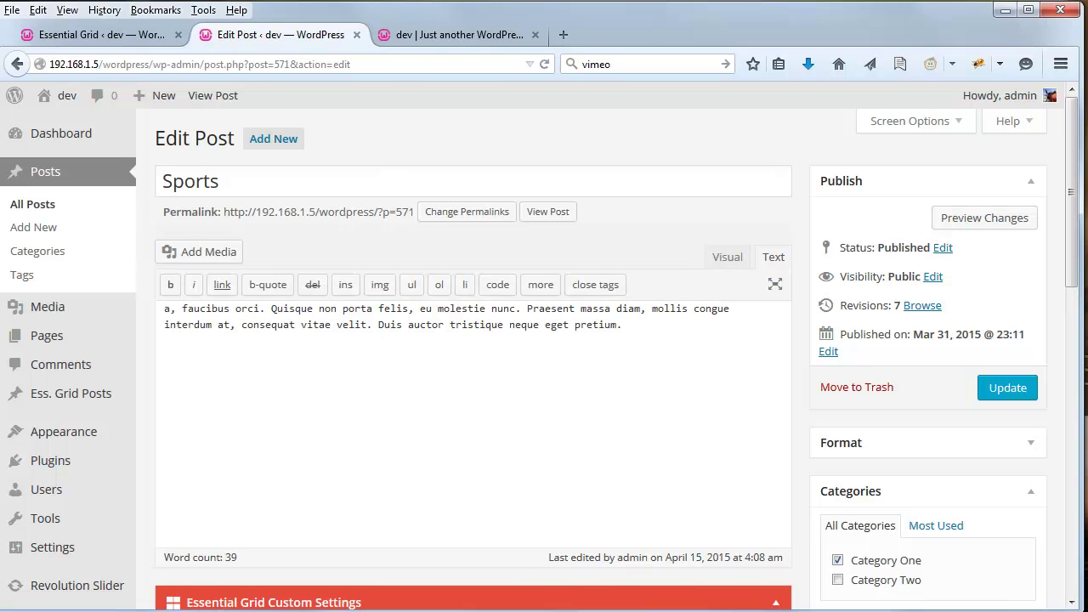
pyautogui.hotkey('alt', 'Tab')
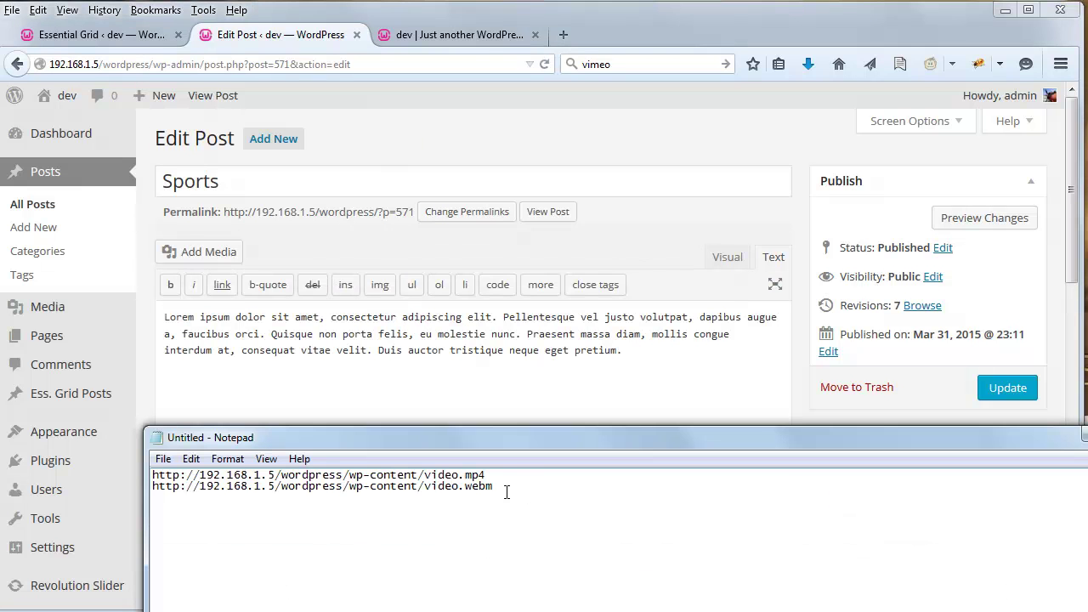
pyautogui.doubleClick(510, 476)
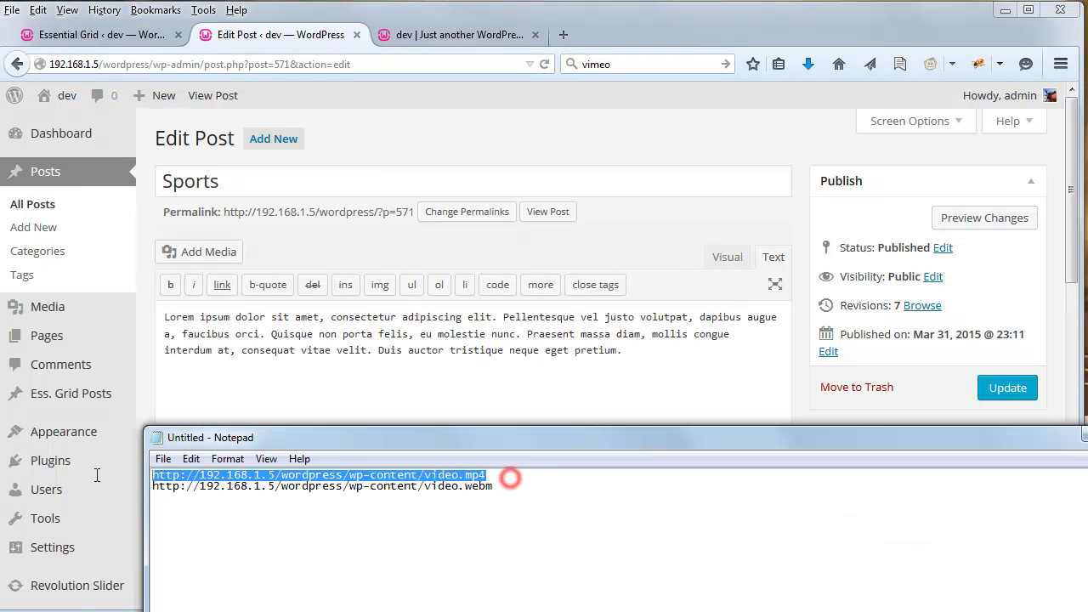
pyautogui.rightClick(378, 472)
pyautogui.click(417, 526)
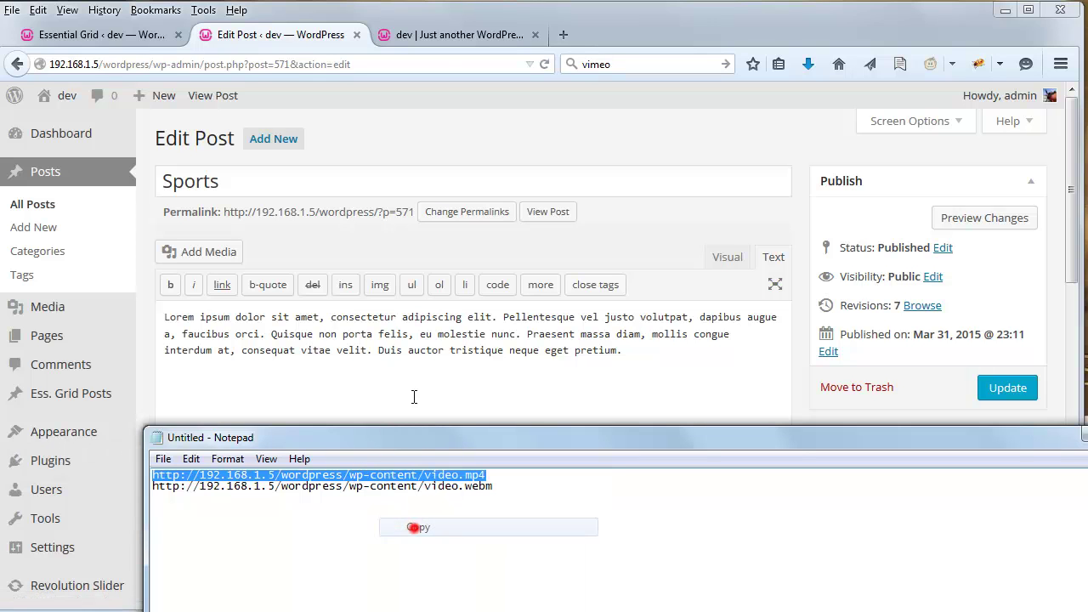
pyautogui.click(567, 35)
pyautogui.rightClick(219, 61)
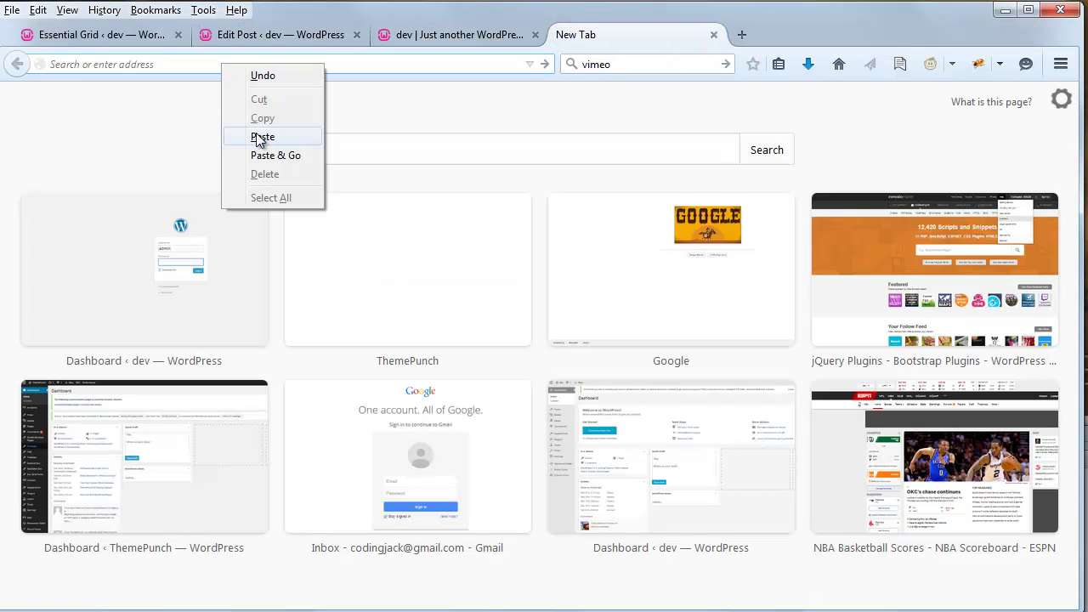
pyautogui.click(268, 157)
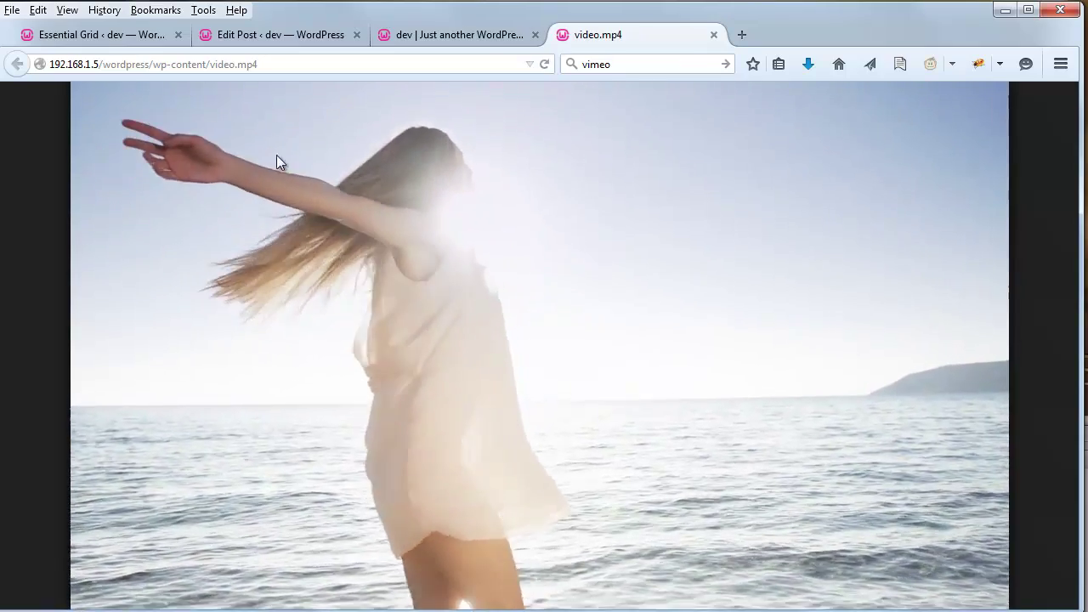
# - Change the address from video.mp4 to video.webm and play the webm file
pyautogui.click(292, 65)
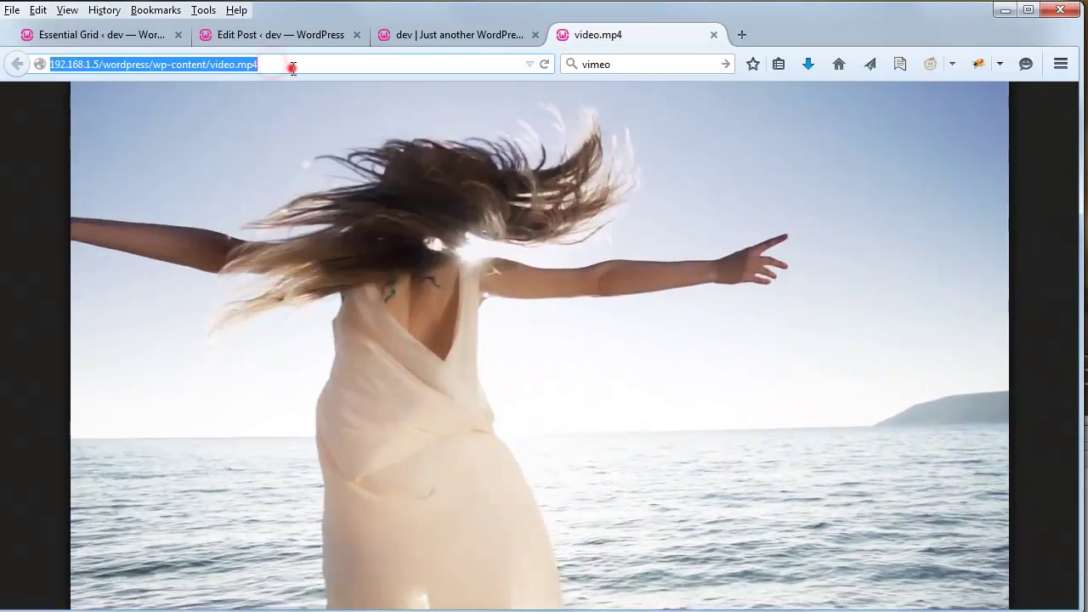
pyautogui.click(291, 65)
pyautogui.press('BackSpace')
pyautogui.press('BackSpace')
pyautogui.press('BackSpace')
pyautogui.write('webm')
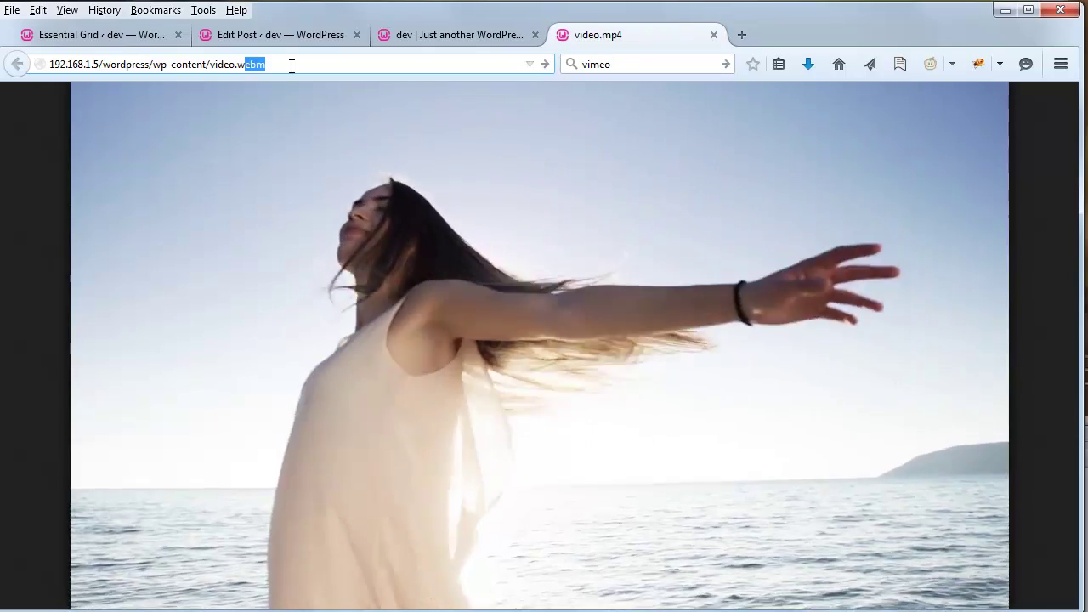
pyautogui.press('Return')
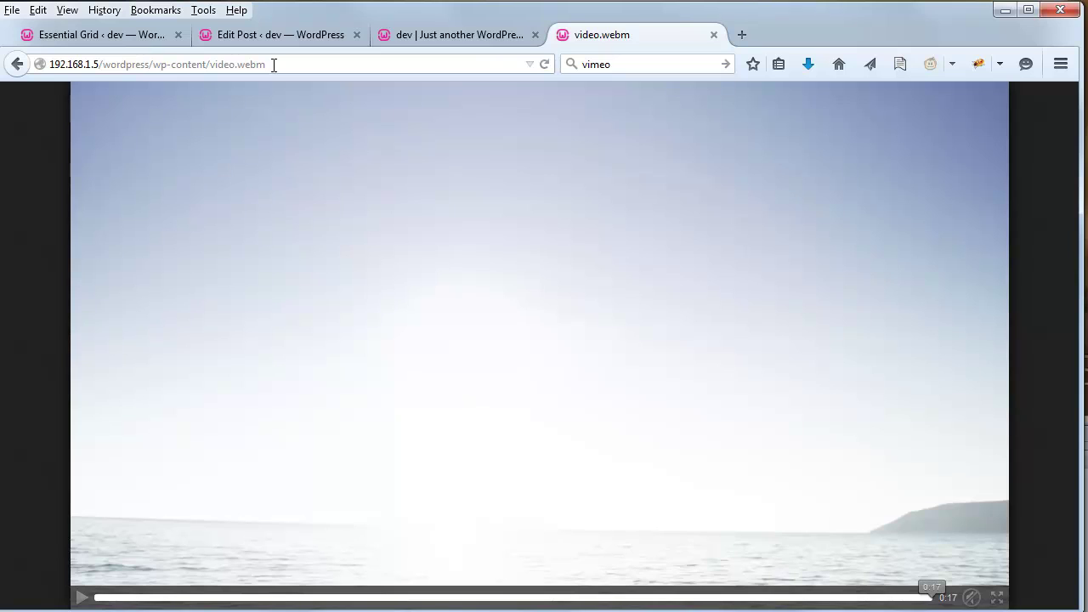
pyautogui.click(748, 44)
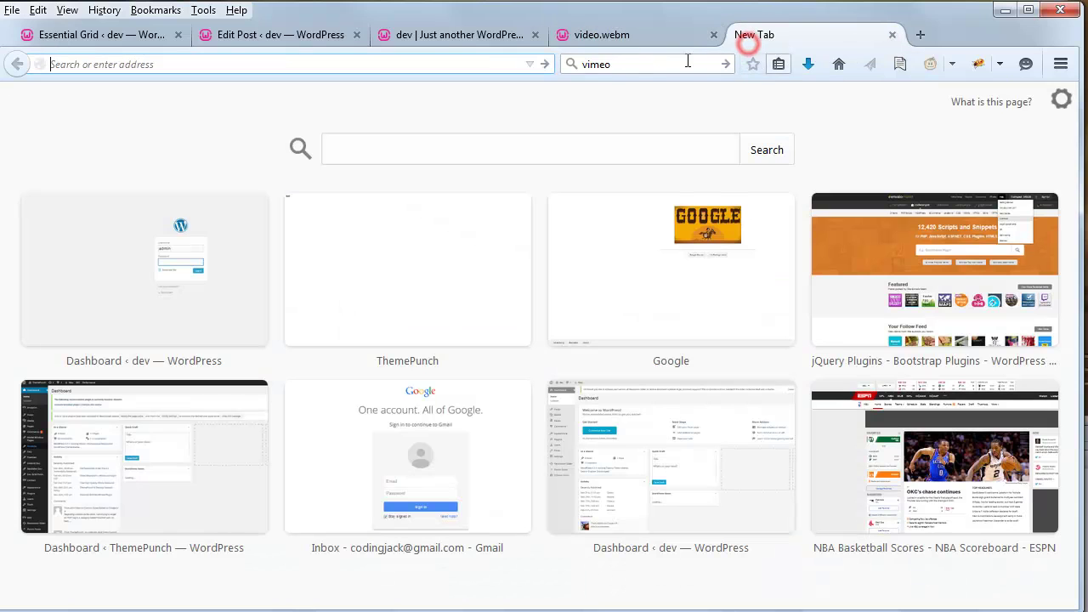
pyautogui.click(634, 65)
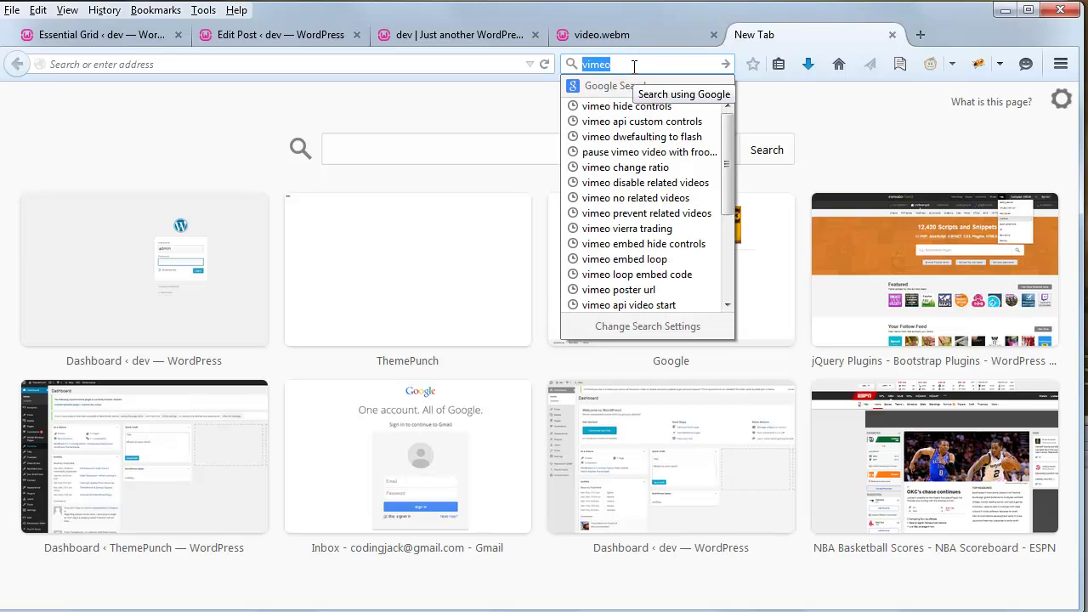
pyautogui.write('mp4 to')
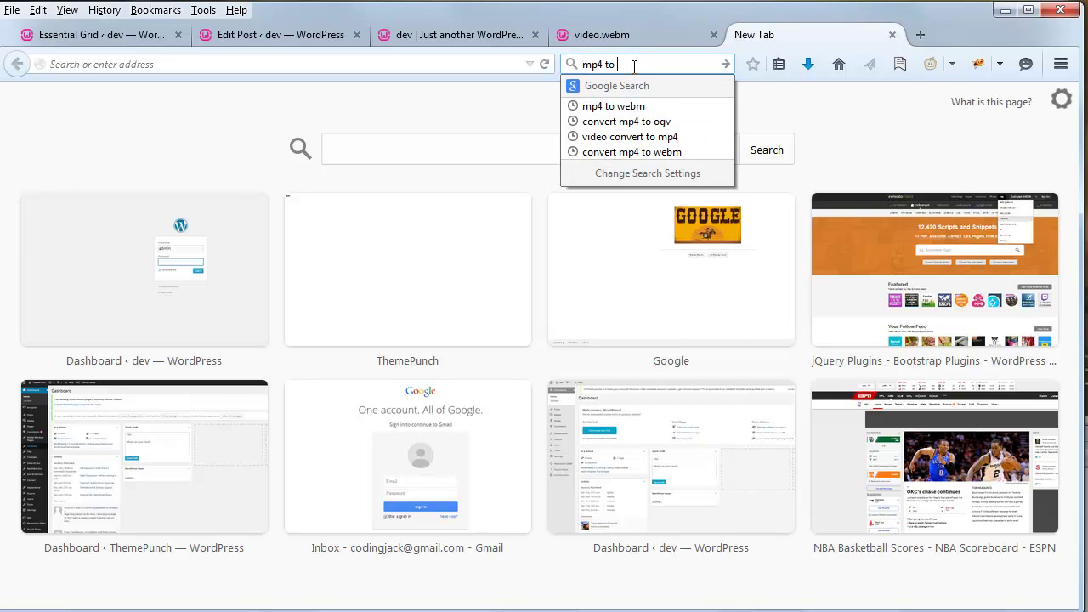
pyautogui.write(' webm')
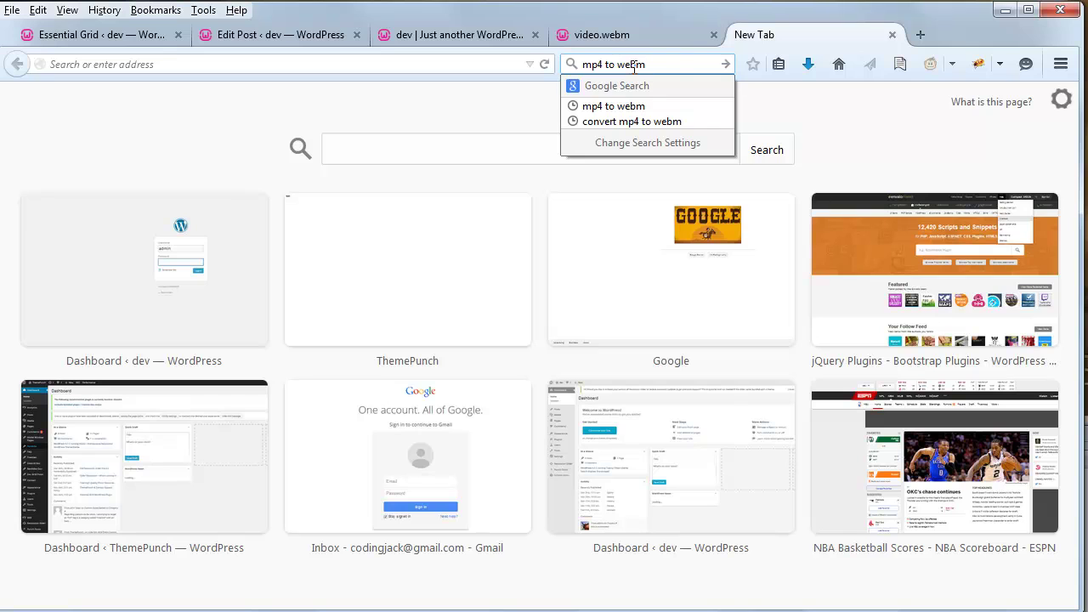
pyautogui.write(' conversion')
pyautogui.press('Return')
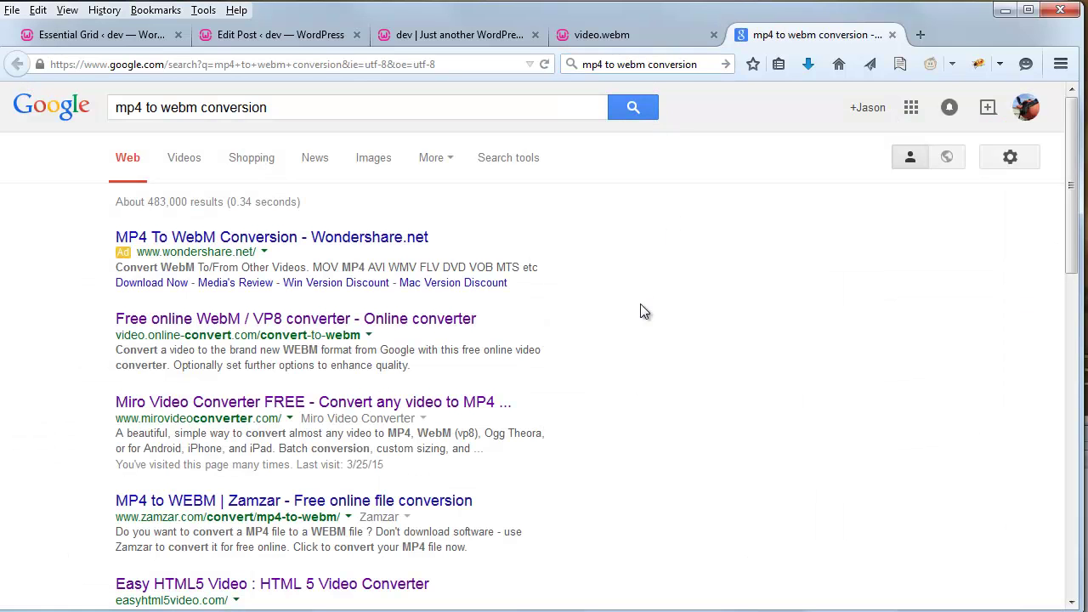
pyautogui.click(287, 319)
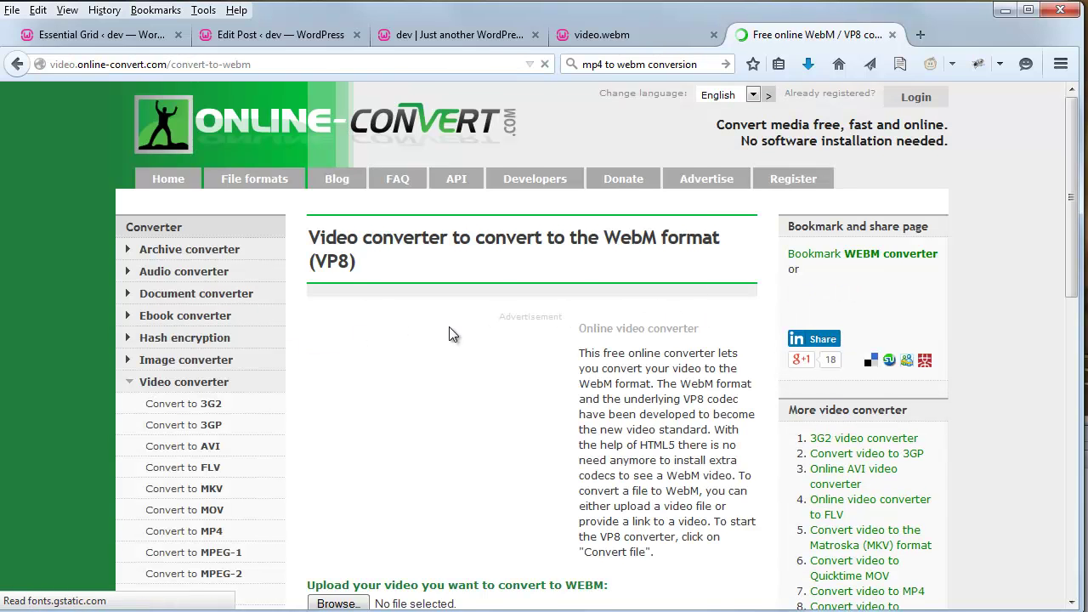
pyautogui.scroll(-3, 450, 342)
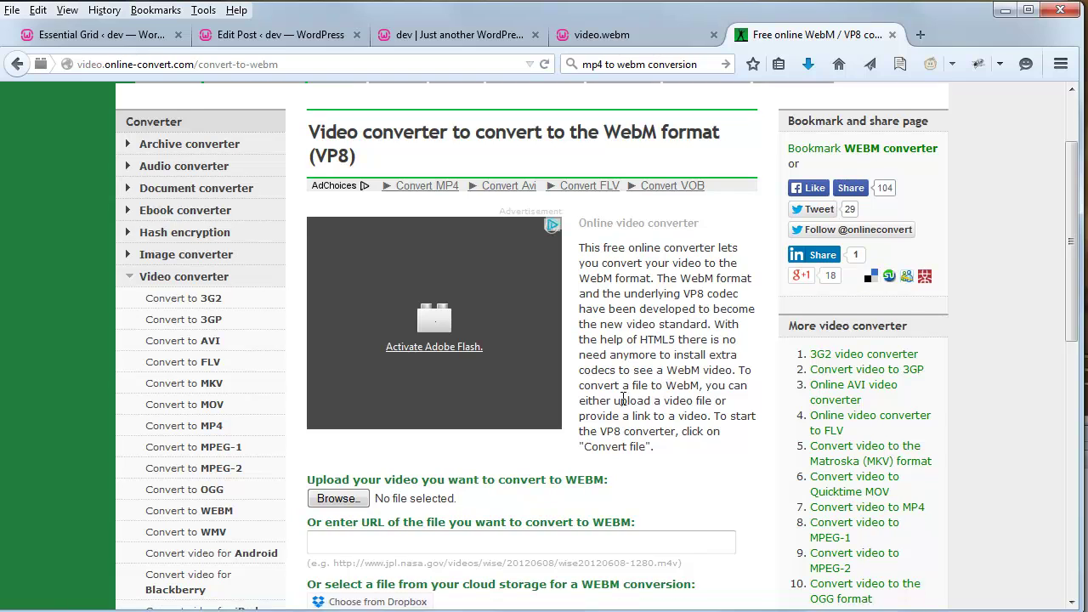
pyautogui.scroll(-2, 620, 408)
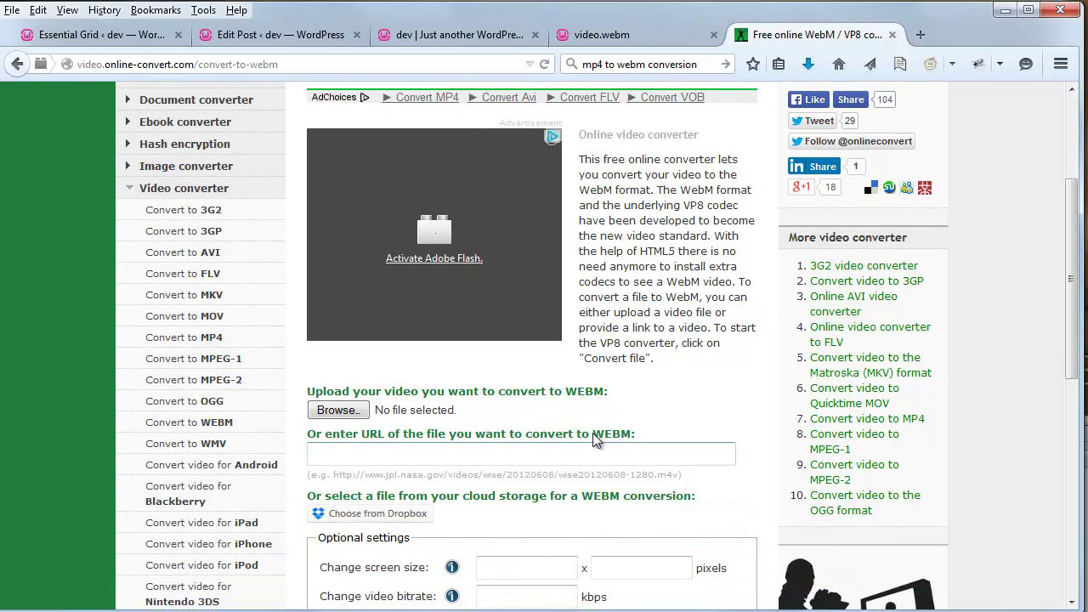
pyautogui.doubleClick(599, 433)
pyautogui.click(632, 433)
pyautogui.scroll(5, 693, 341)
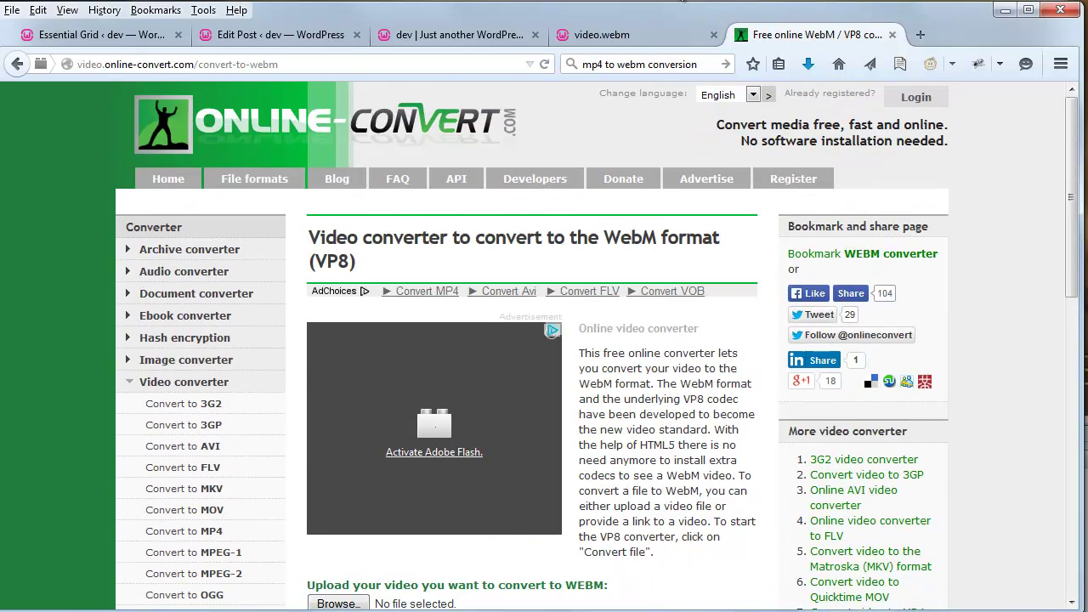
pyautogui.click(892, 34)
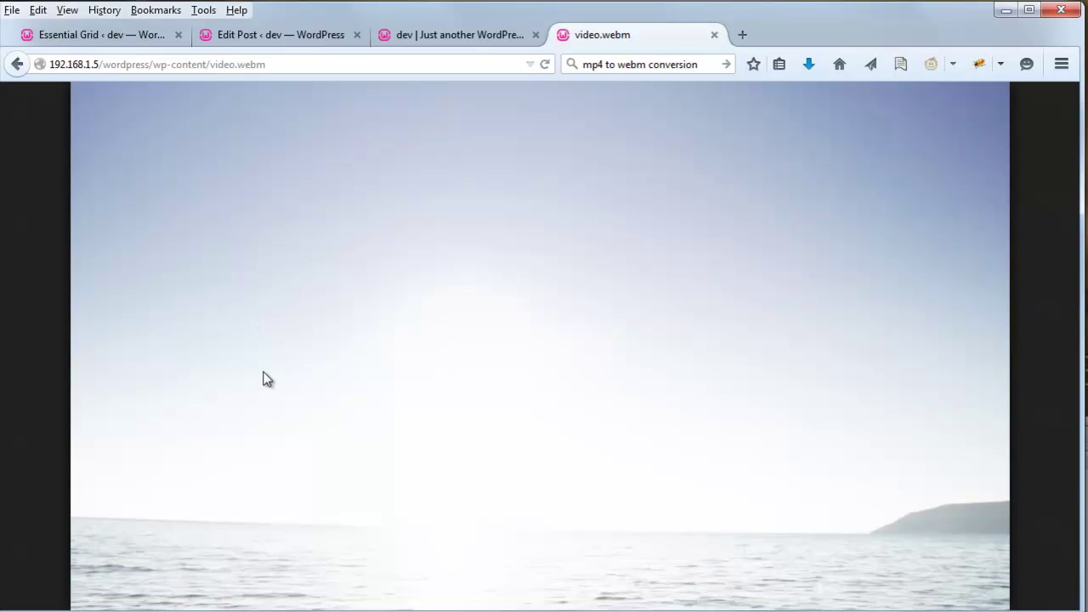
# - Change the video tab's address from video.webm to video.mp4 and load it
pyautogui.click(292, 64)
pyautogui.click(259, 213)
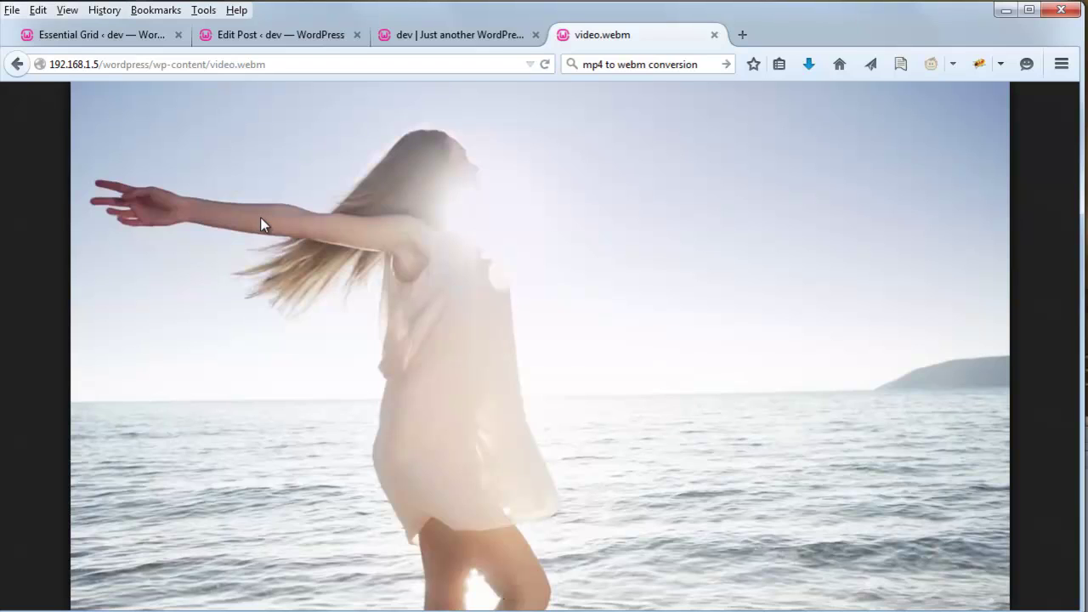
pyautogui.click(283, 64)
pyautogui.doubleClick(284, 64)
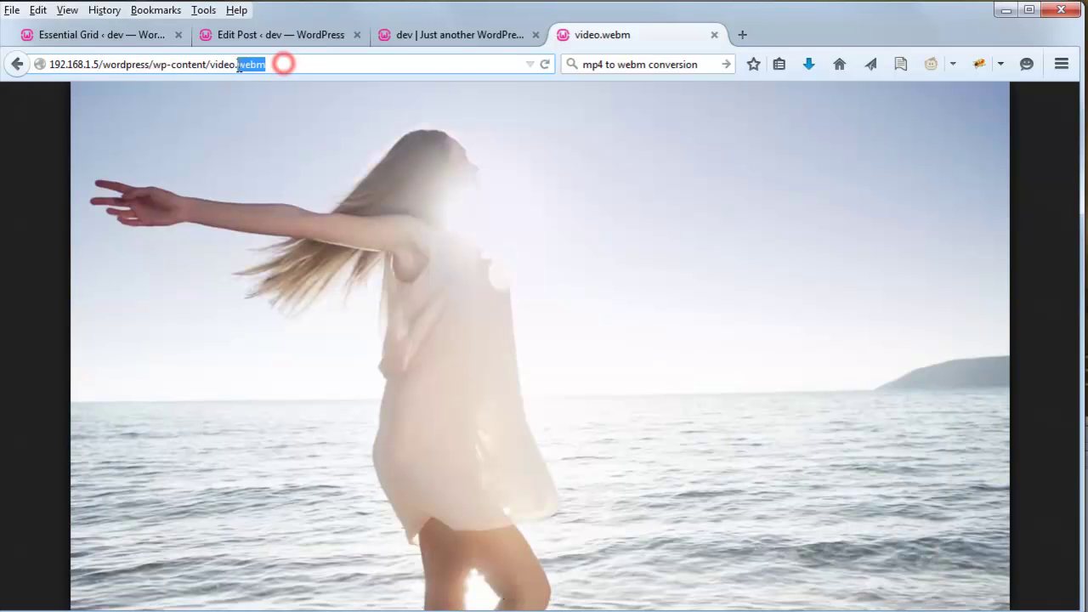
pyautogui.write('mp4')
pyautogui.press('Return')
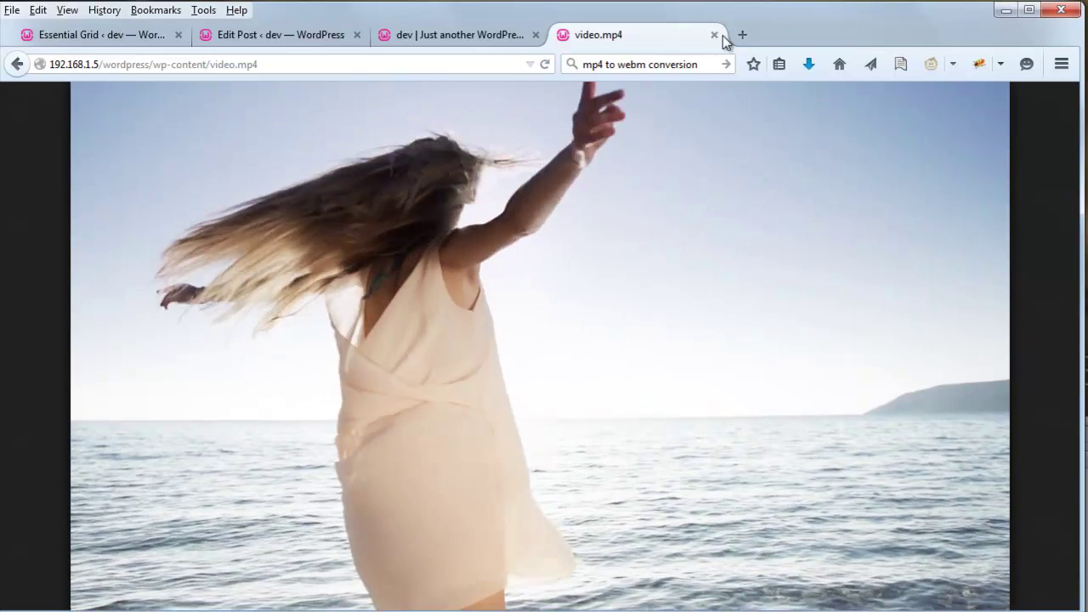
# - Close the video.mp4 tab and copy the mp4 file address from the Notepad notes
pyautogui.click(715, 35)
pyautogui.hotkey('alt', 'Tab')
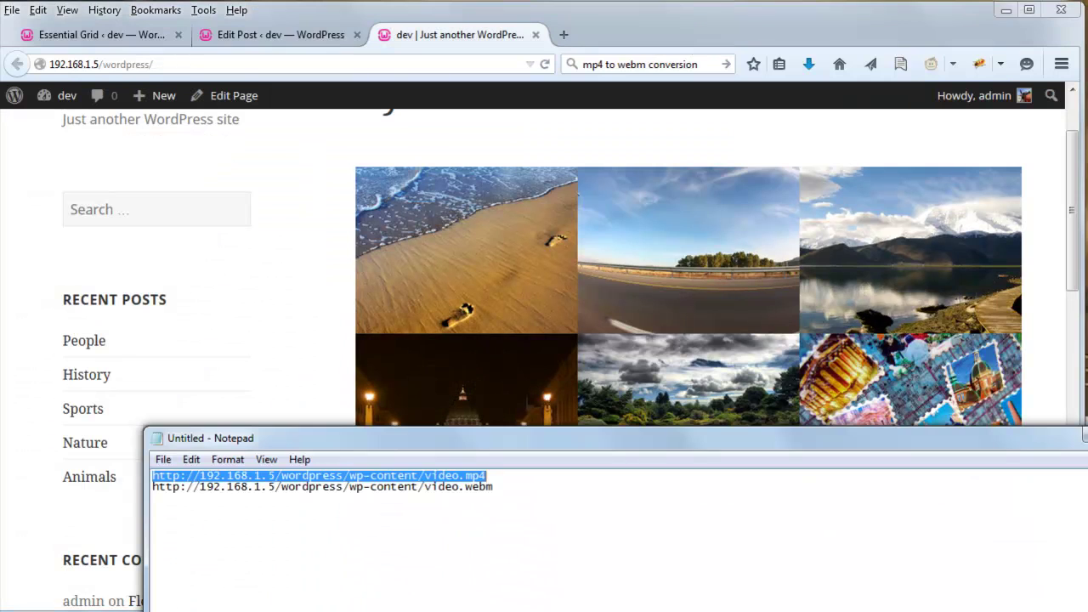
pyautogui.rightClick(371, 473)
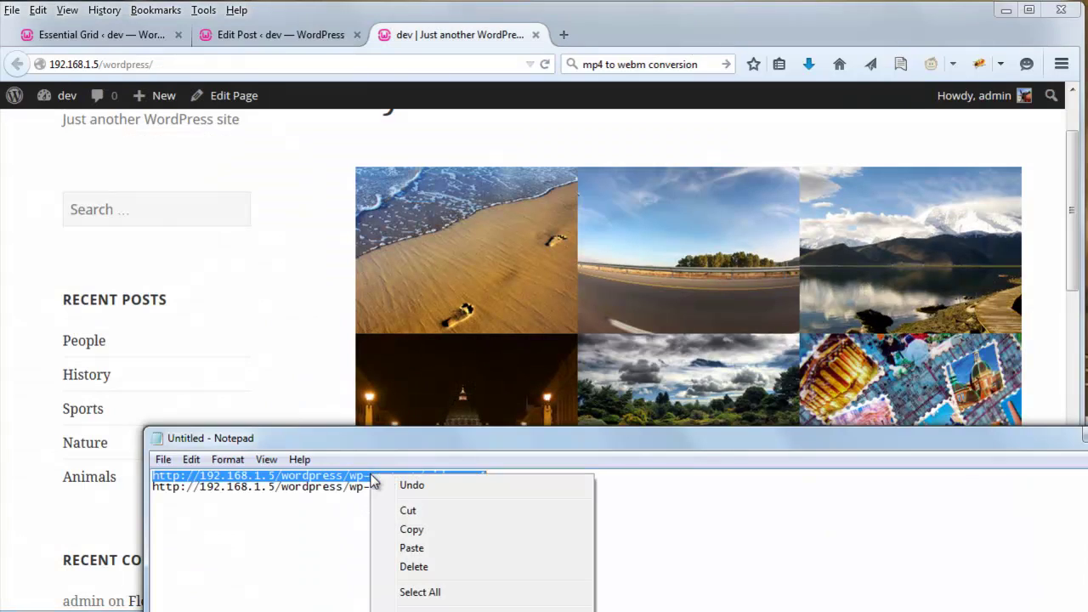
pyautogui.click(406, 531)
pyautogui.click(517, 10)
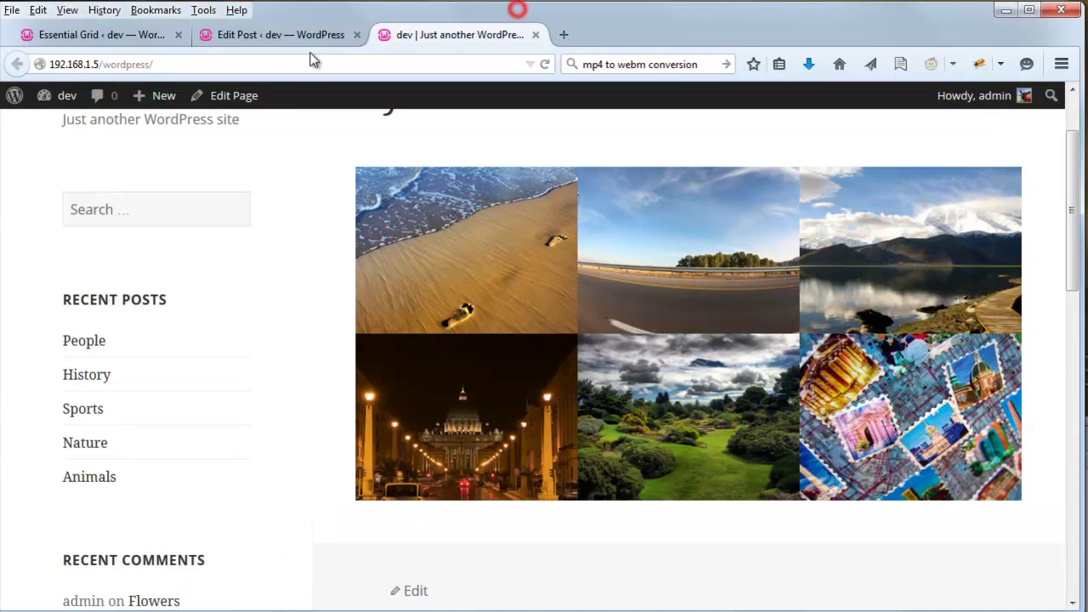
# - Open the Sports post's Alternative Sources and paste the video.mp4 address into MP4 / Audio
pyautogui.click(277, 35)
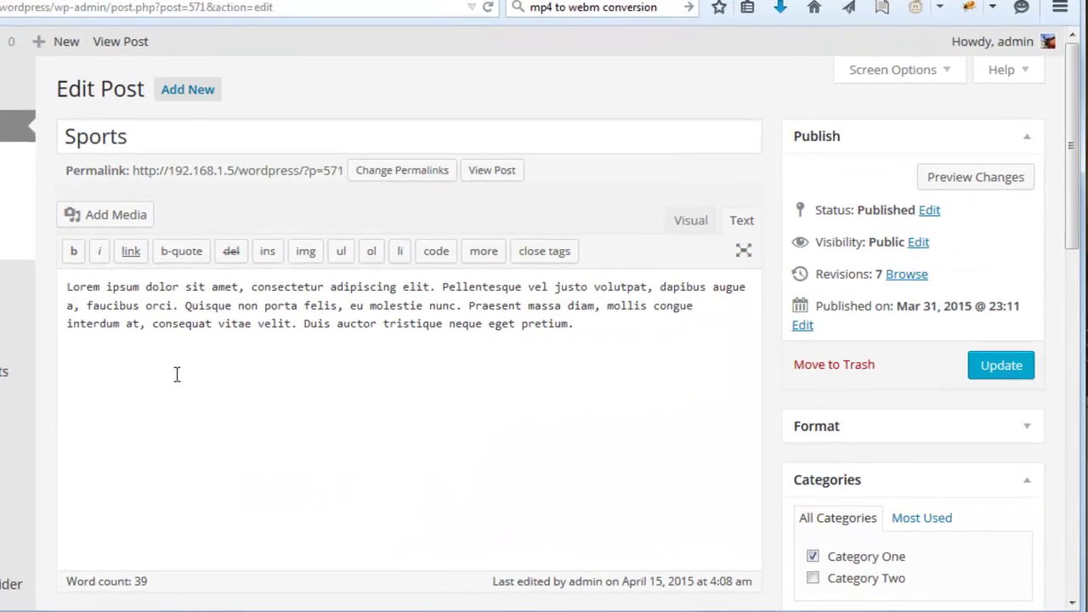
pyautogui.scroll(-10, 170, 340)
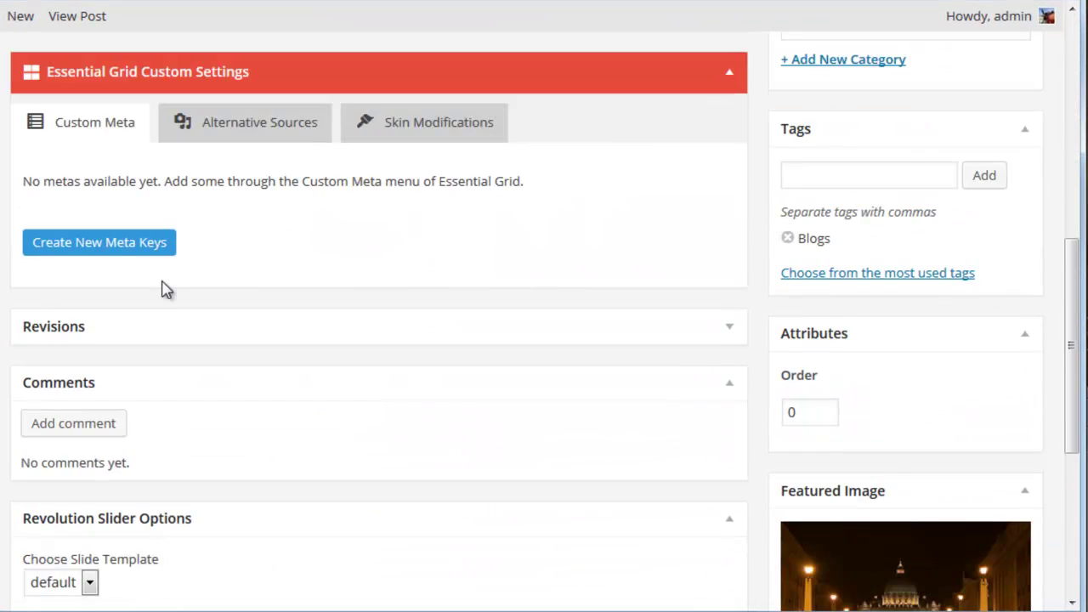
pyautogui.scroll(2, 219, 116)
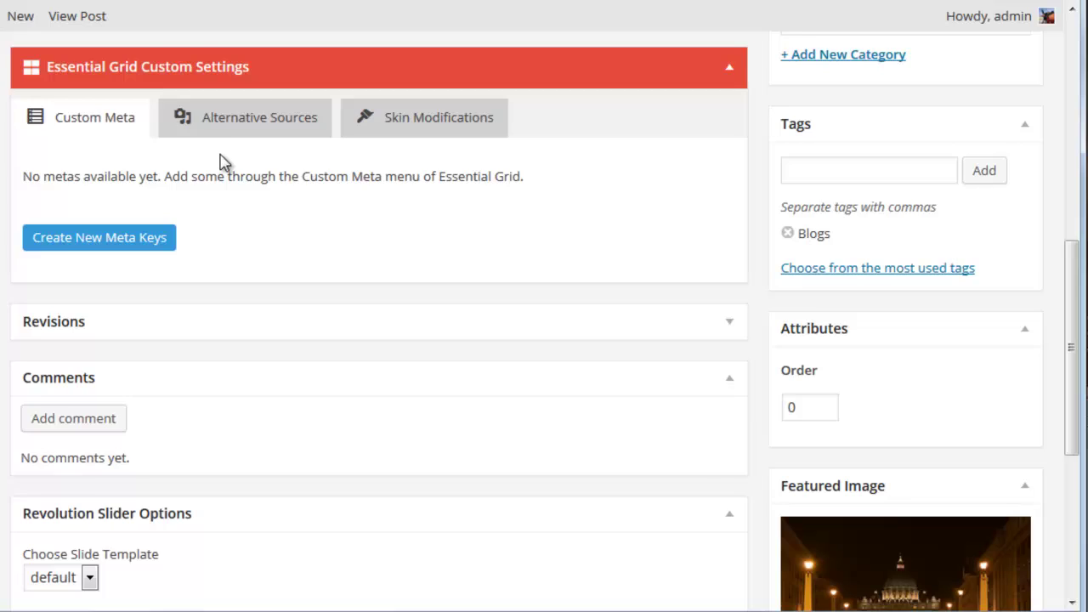
pyautogui.click(231, 135)
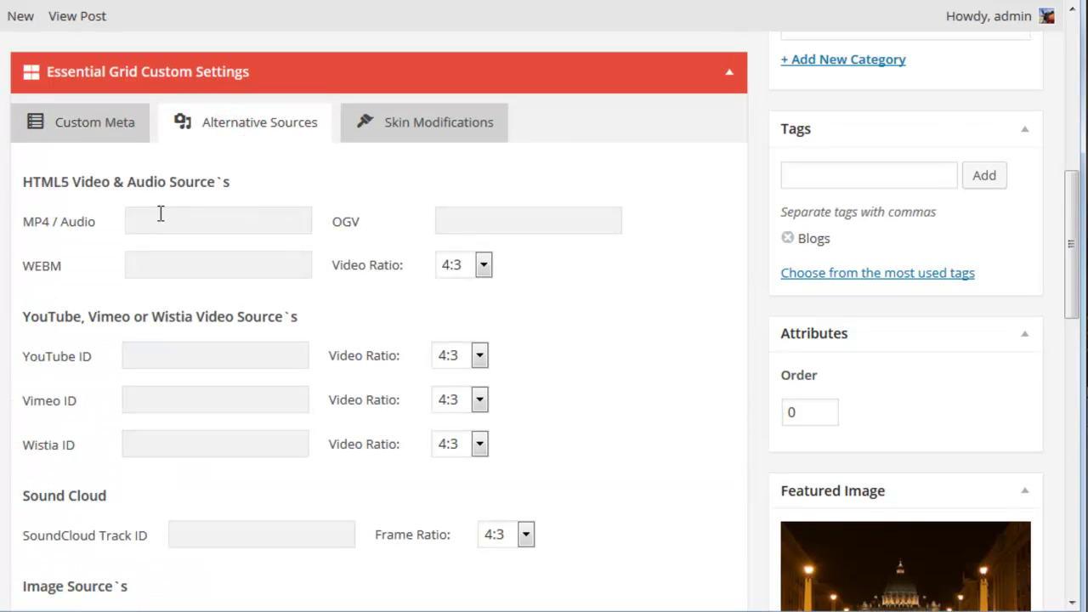
pyautogui.click(161, 214)
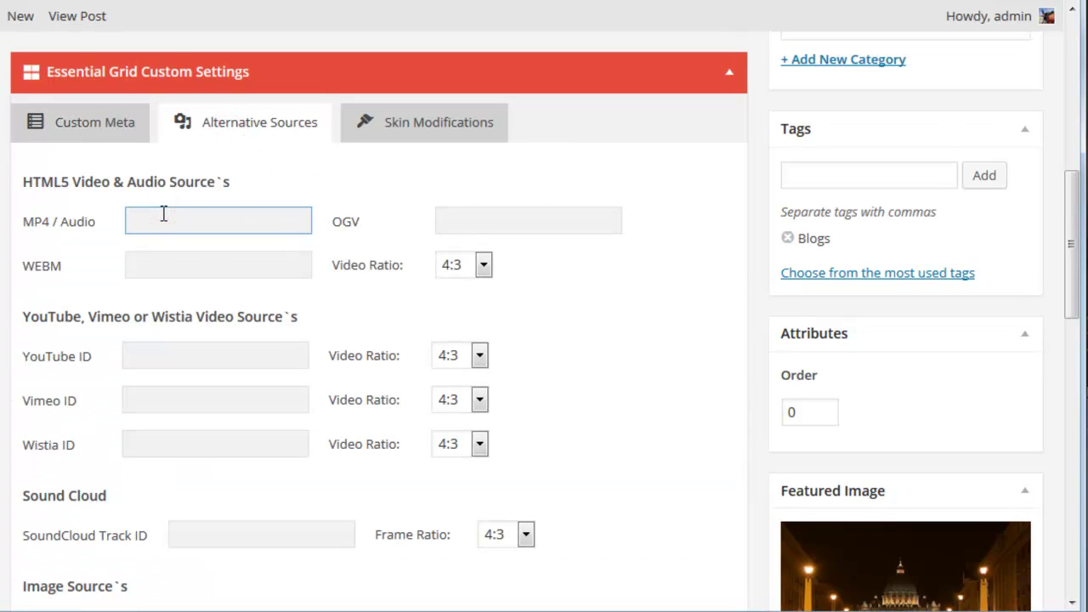
pyautogui.moveTo(25, 181); pyautogui.dragTo(114, 184)
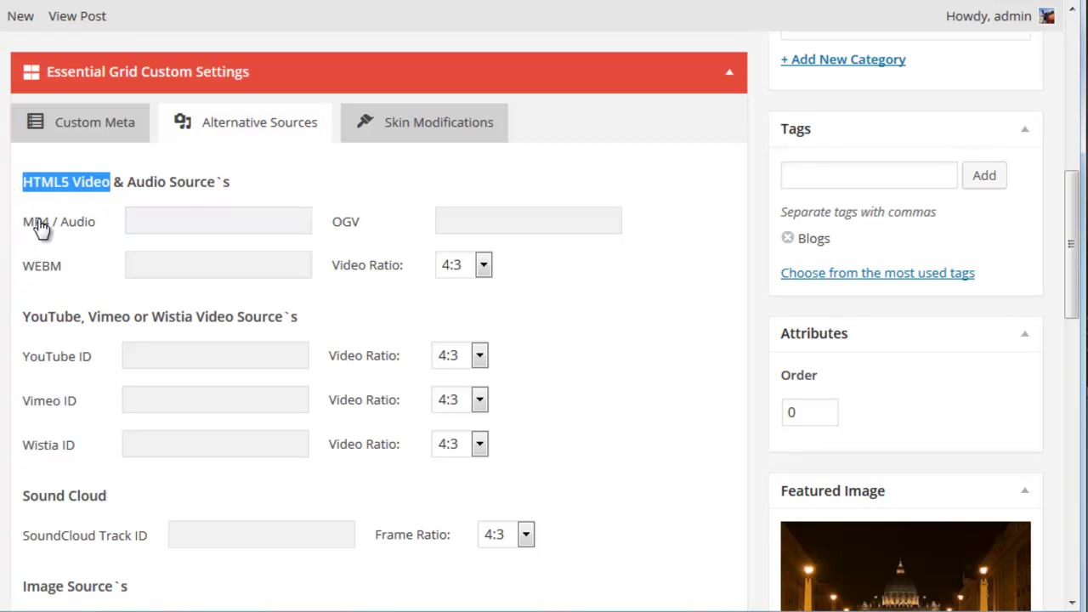
pyautogui.click(182, 215)
pyautogui.hotkey('ctrl', 'v')
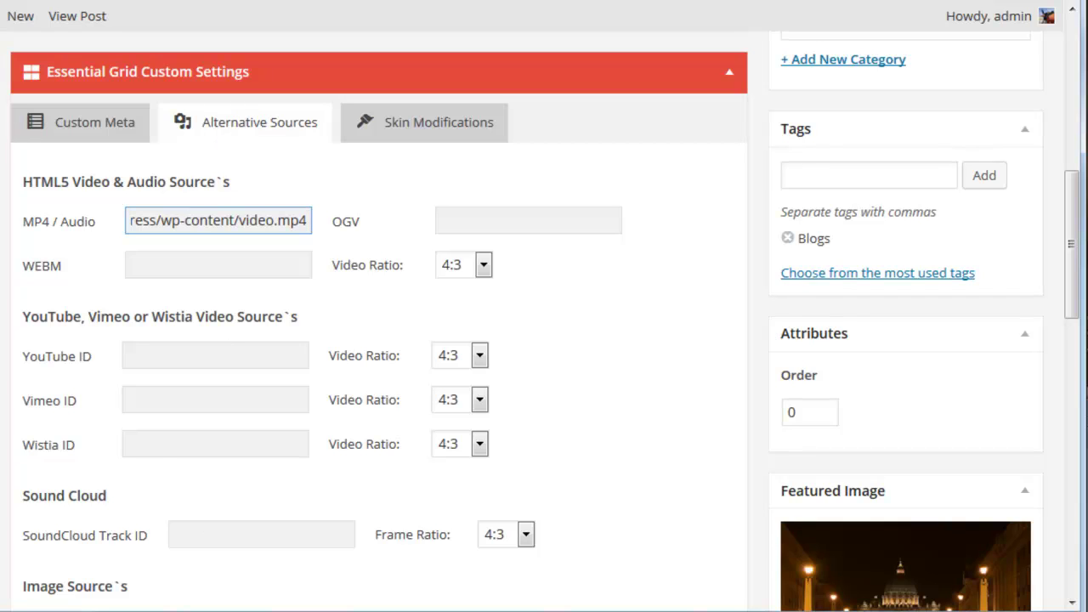
# - Copy the video.webm address from the notes and paste it into the WEBM field
pyautogui.hotkey('alt', 'Tab')
pyautogui.moveTo(414, 473); pyautogui.dragTo(9, 479)
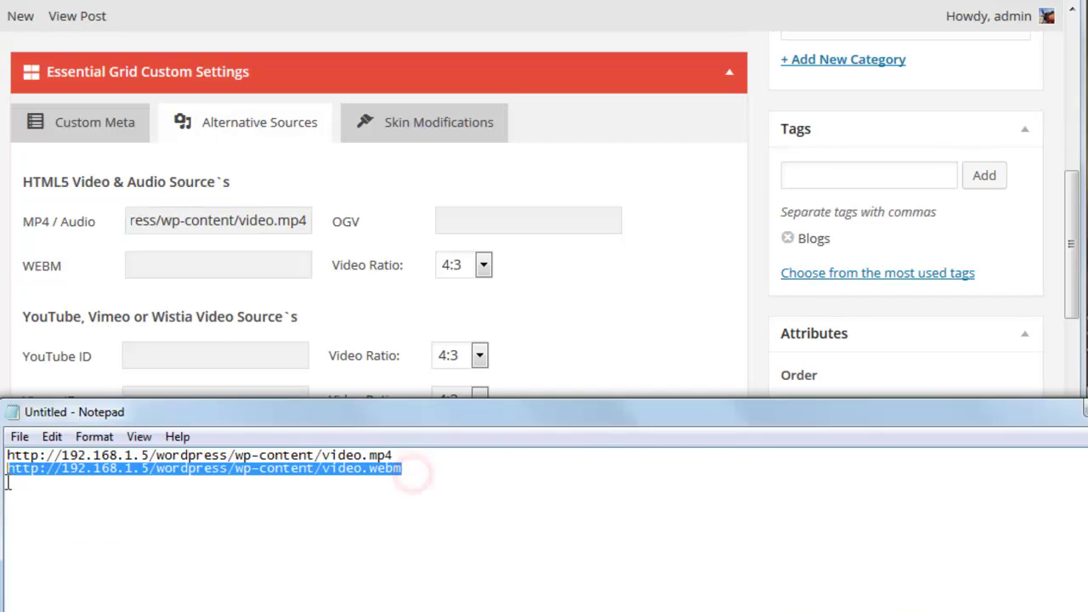
pyautogui.rightClick(43, 478)
pyautogui.click(108, 549)
pyautogui.click(146, 264)
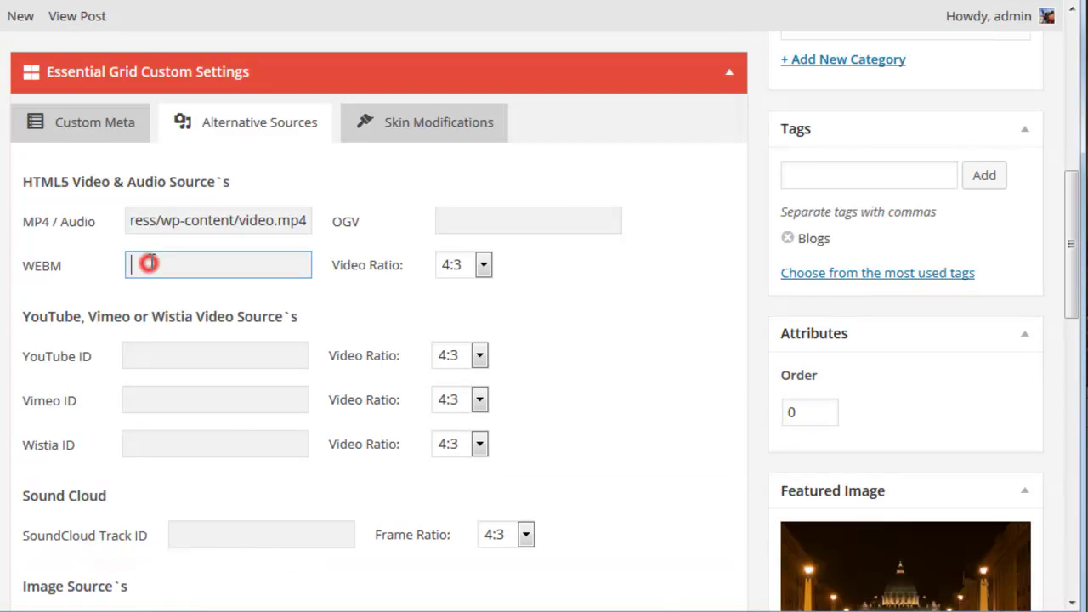
pyautogui.rightClick(148, 265)
pyautogui.click(217, 349)
pyautogui.click(609, 302)
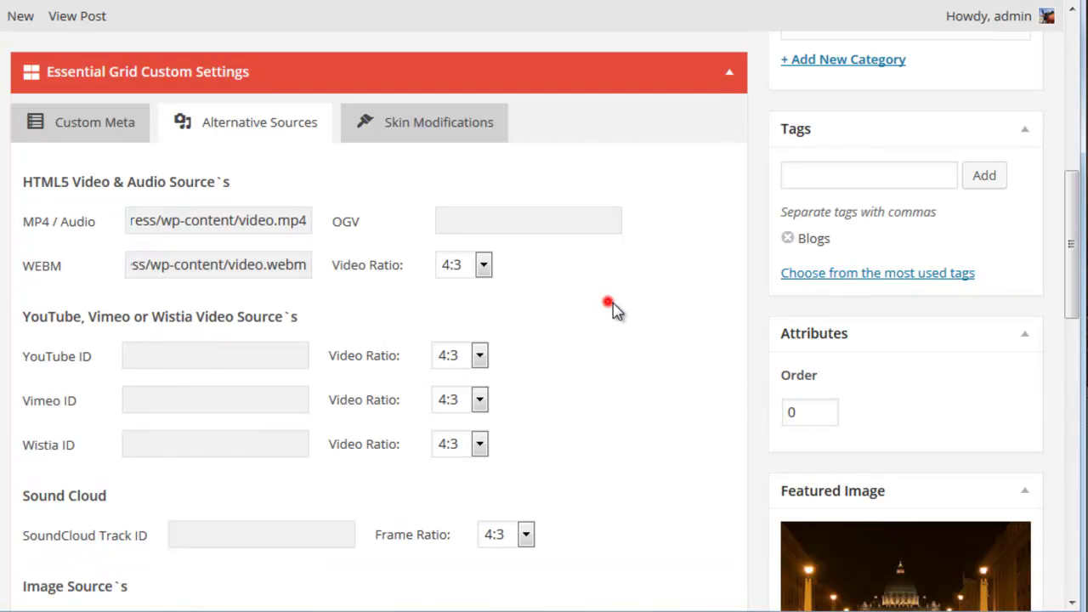
# - Update the Sports post and return to All Posts
pyautogui.scroll(10, 629, 313)
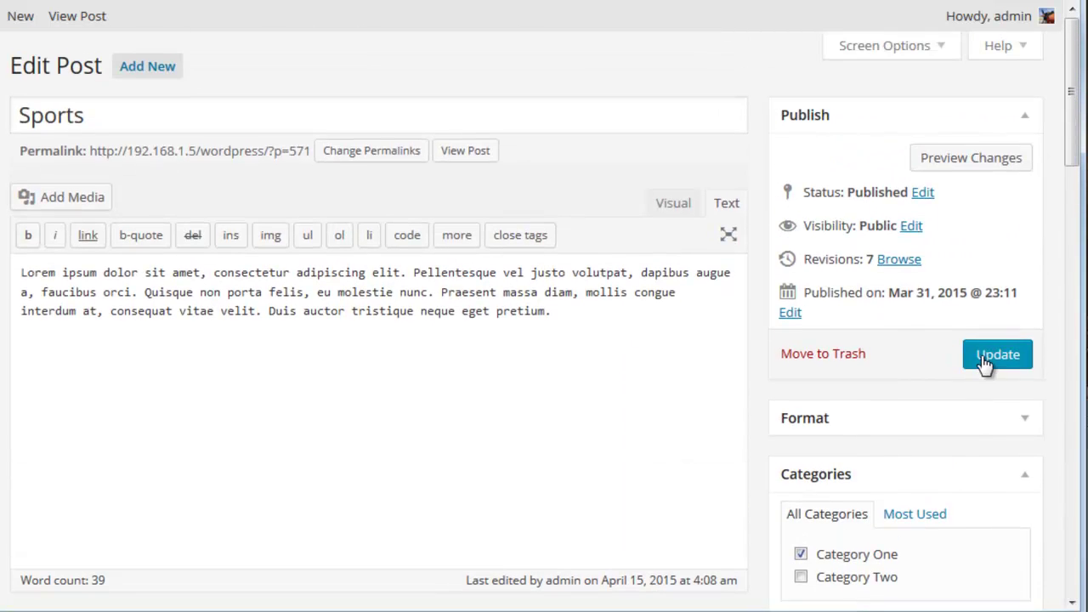
pyautogui.click(984, 361)
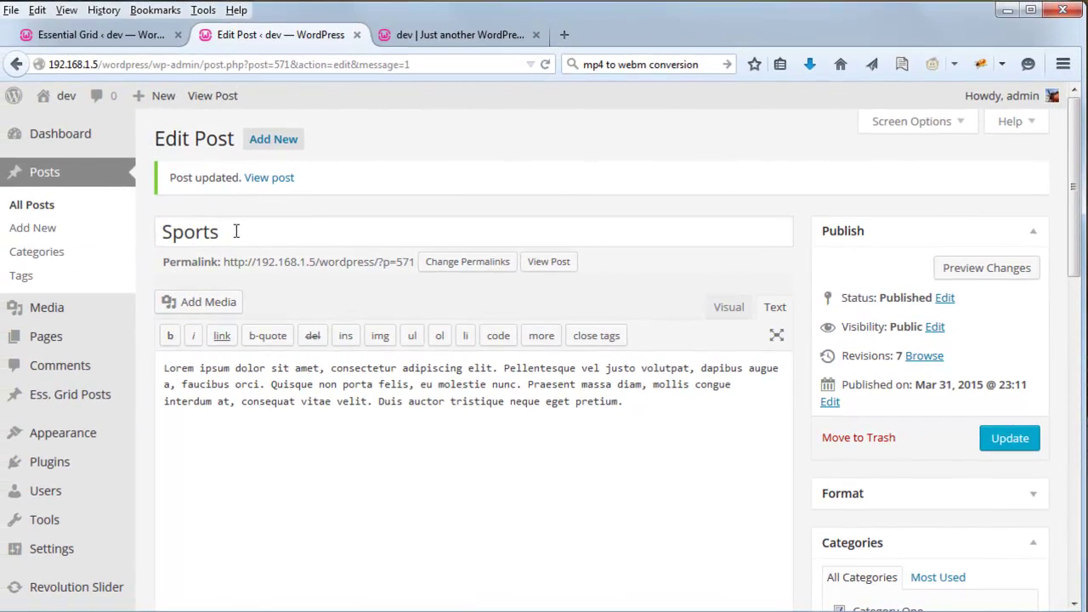
pyautogui.click(32, 205)
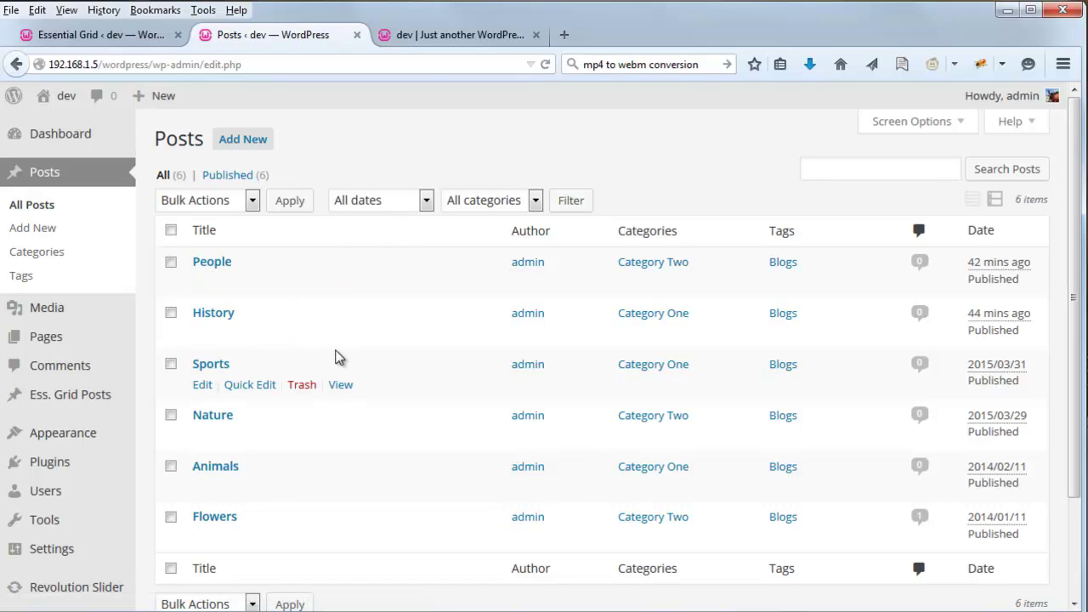
# - In the Essential Grid Lightbox source order, enable YouTube Video alongside Featured Image
pyautogui.click(88, 39)
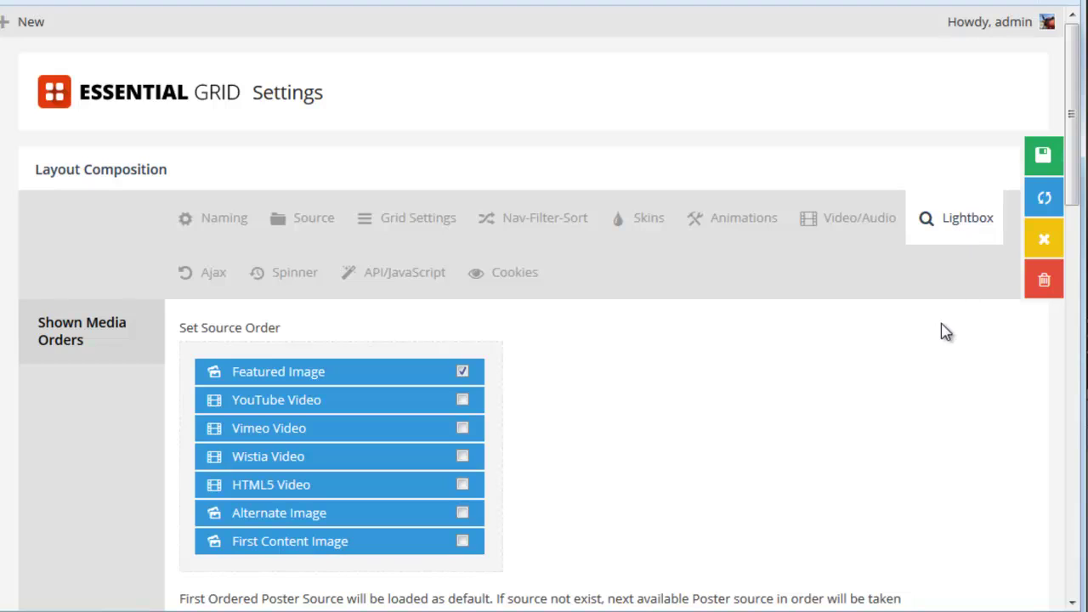
pyautogui.scroll(-2, 860, 323)
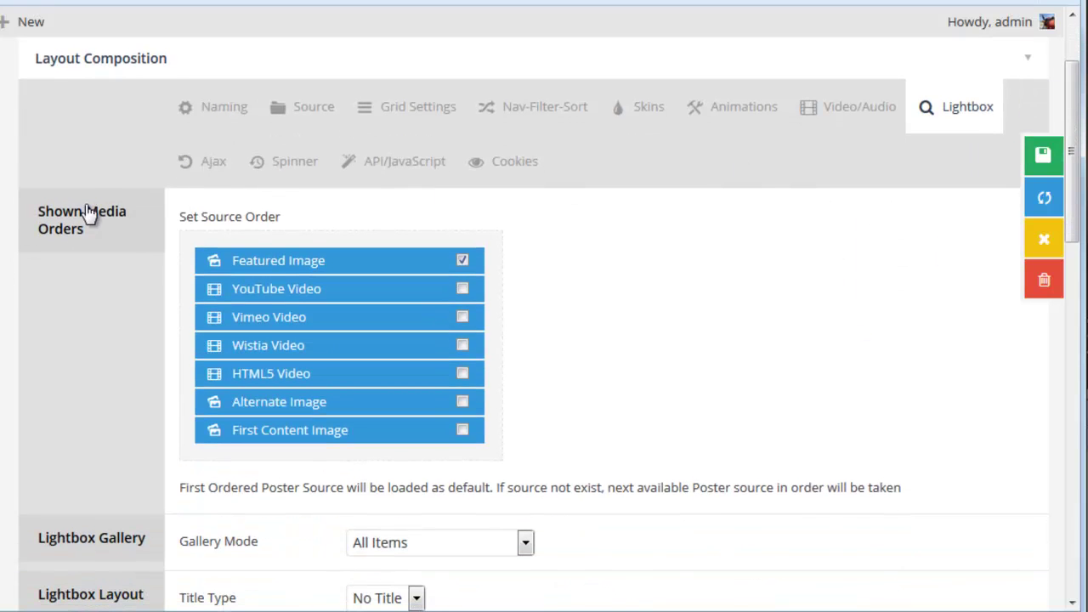
pyautogui.moveTo(188, 226)
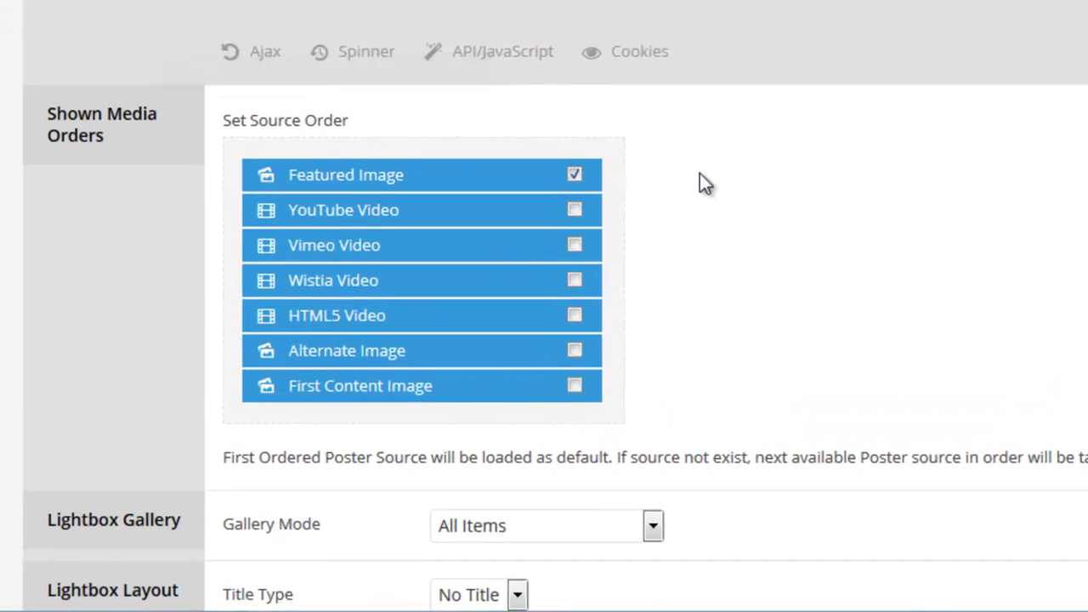
pyautogui.scroll(2, 846, 268)
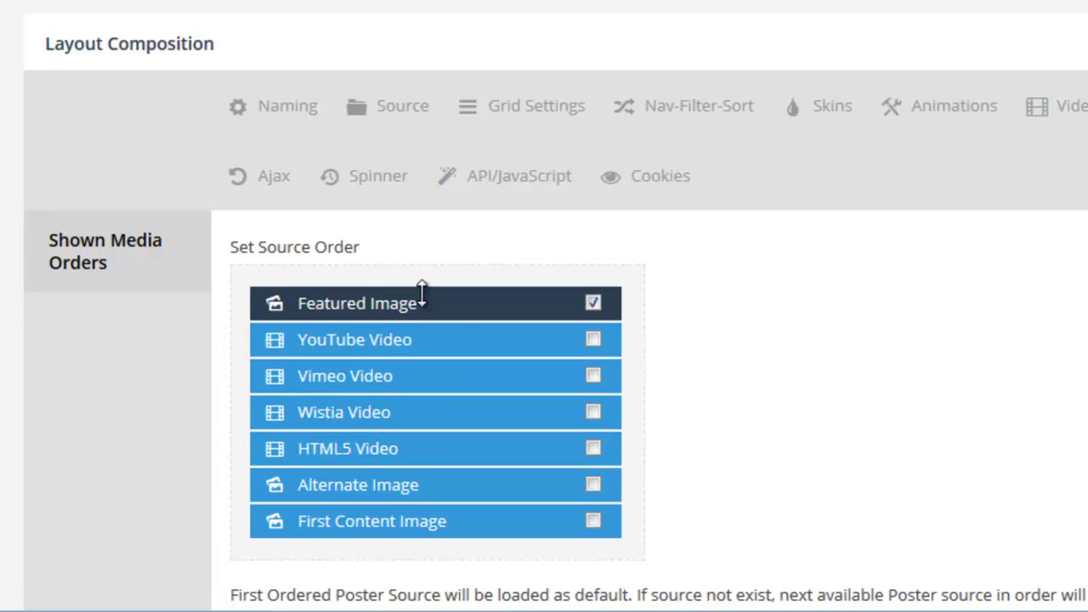
pyautogui.click(593, 339)
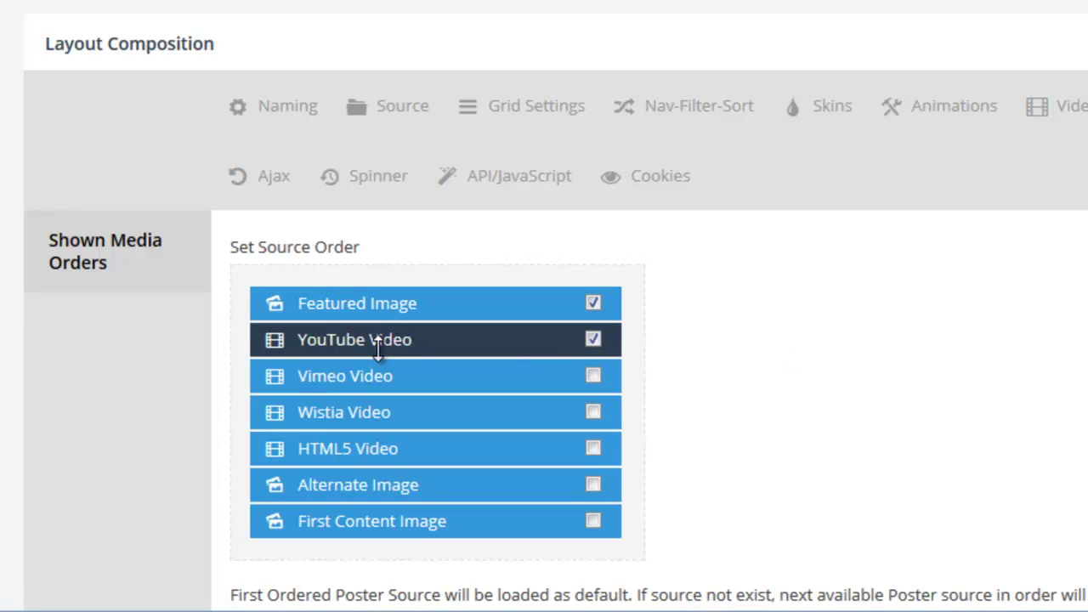
# - Enable HTML5 Video and order lightbox sources HTML5, Vimeo, YouTube, Featured Image
pyautogui.moveTo(377, 351); pyautogui.dragTo(382, 304)
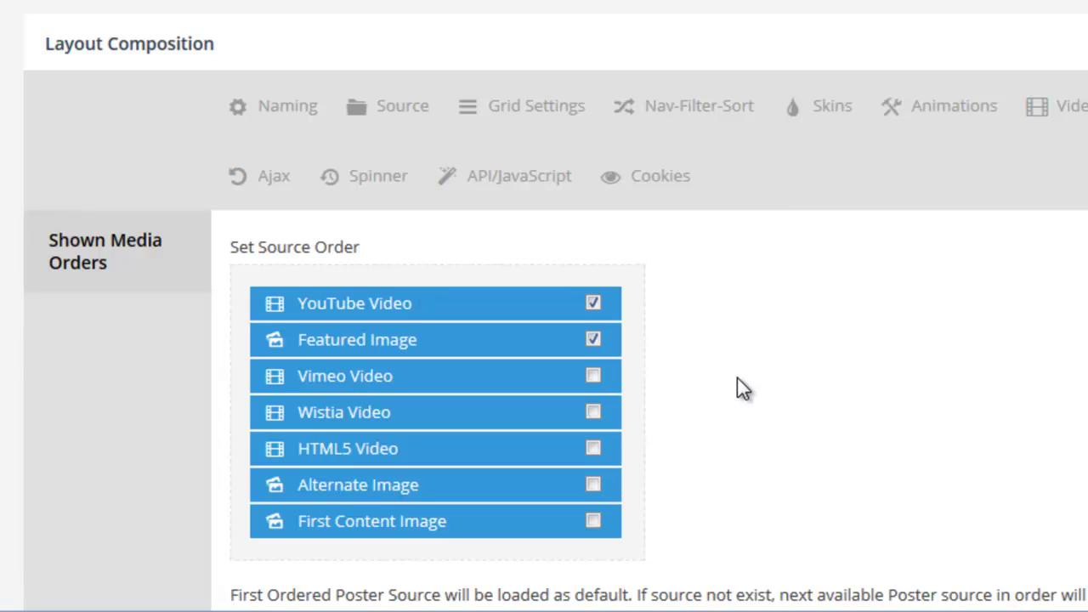
pyautogui.click(594, 451)
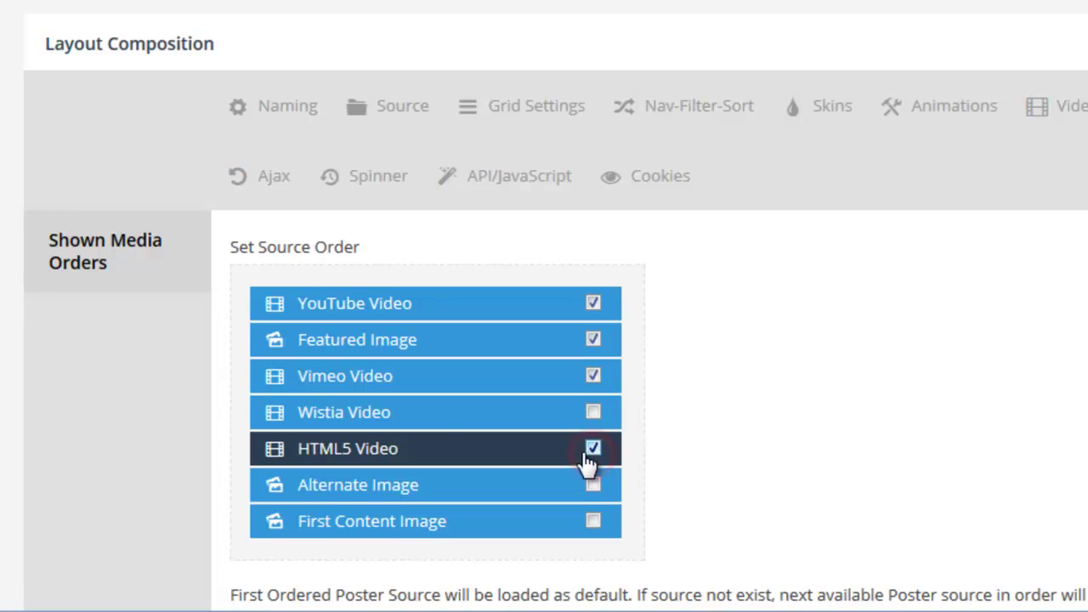
pyautogui.moveTo(421, 448); pyautogui.dragTo(420, 278)
pyautogui.moveTo(411, 417); pyautogui.dragTo(417, 350)
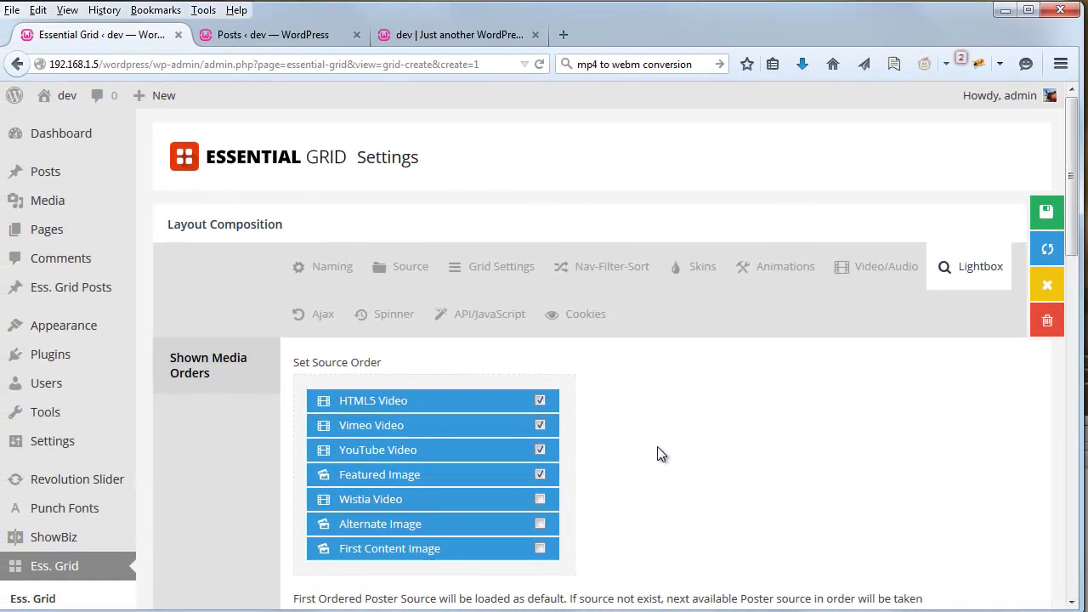
pyautogui.click(268, 36)
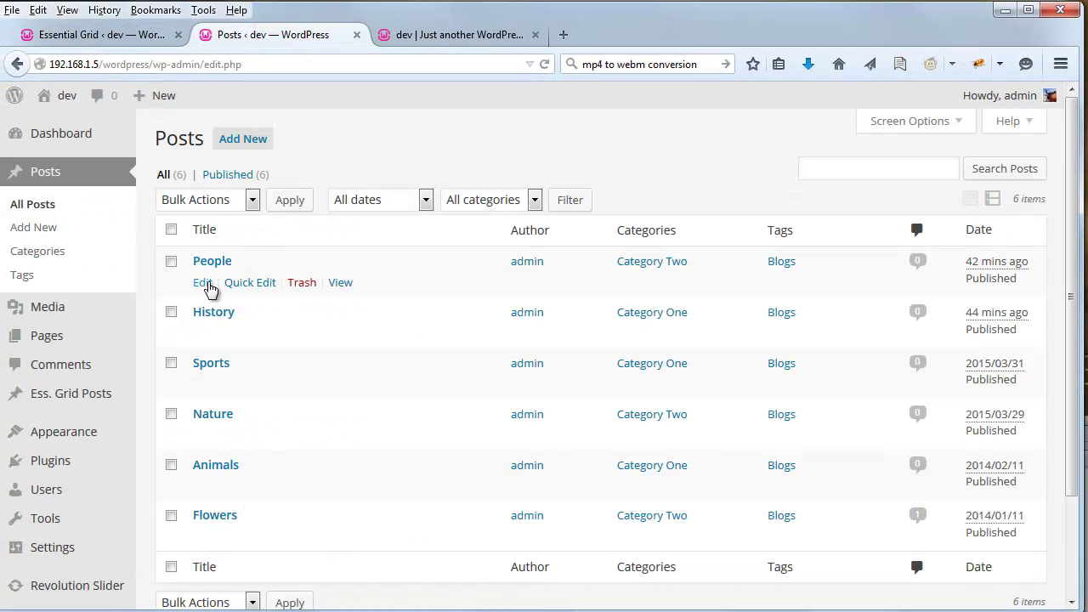
# - Open the People post for editing and show its Alternative Sources
pyautogui.click(202, 282)
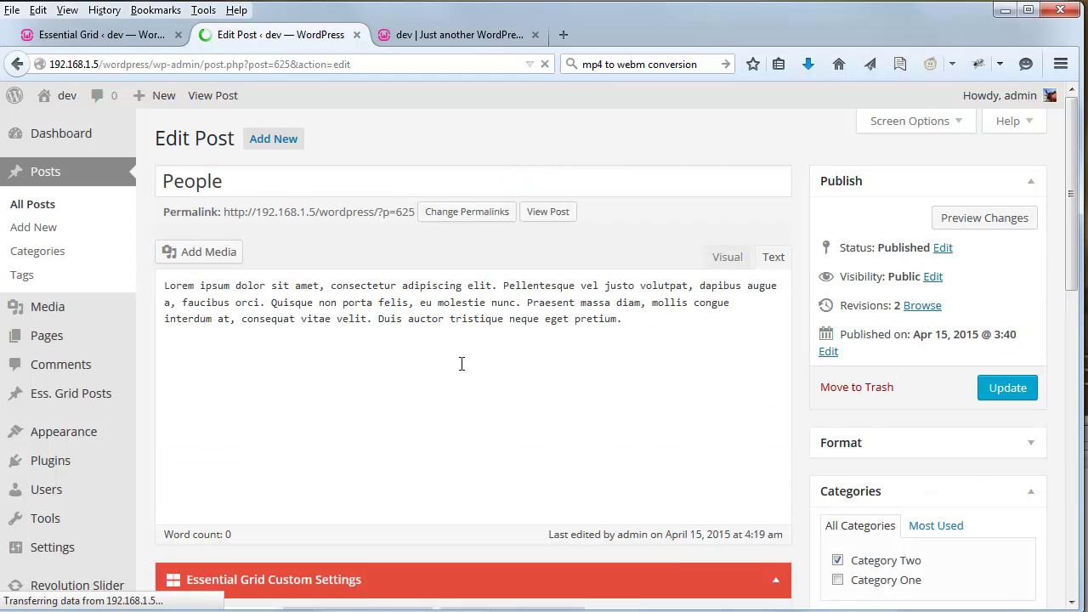
pyautogui.scroll(-5, 462, 364)
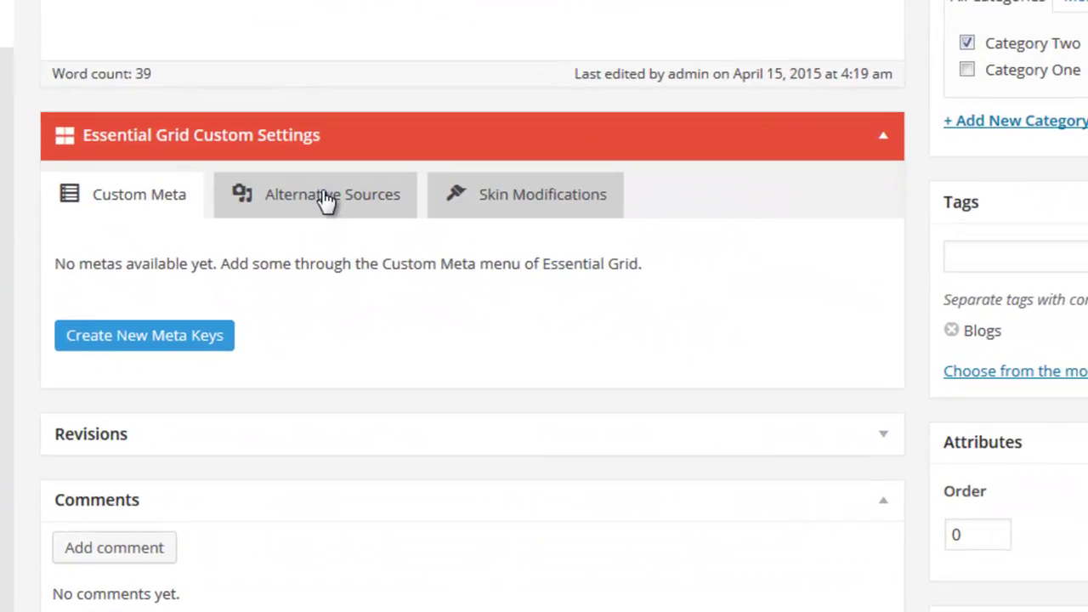
pyautogui.click(381, 196)
pyautogui.scroll(-3, 459, 313)
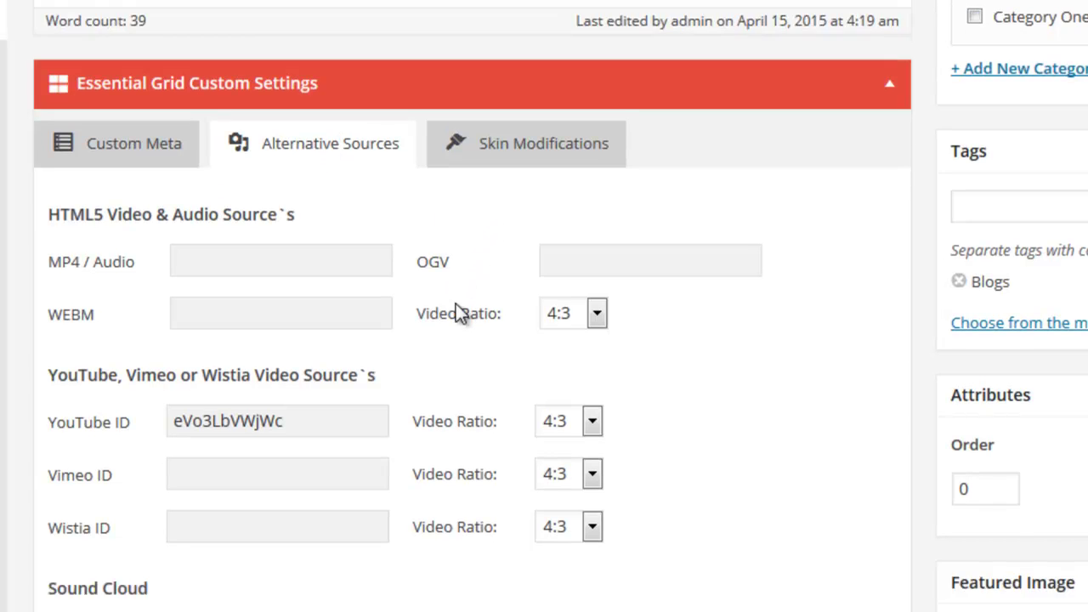
pyautogui.scroll(10, 459, 313)
pyautogui.scroll(1, 459, 313)
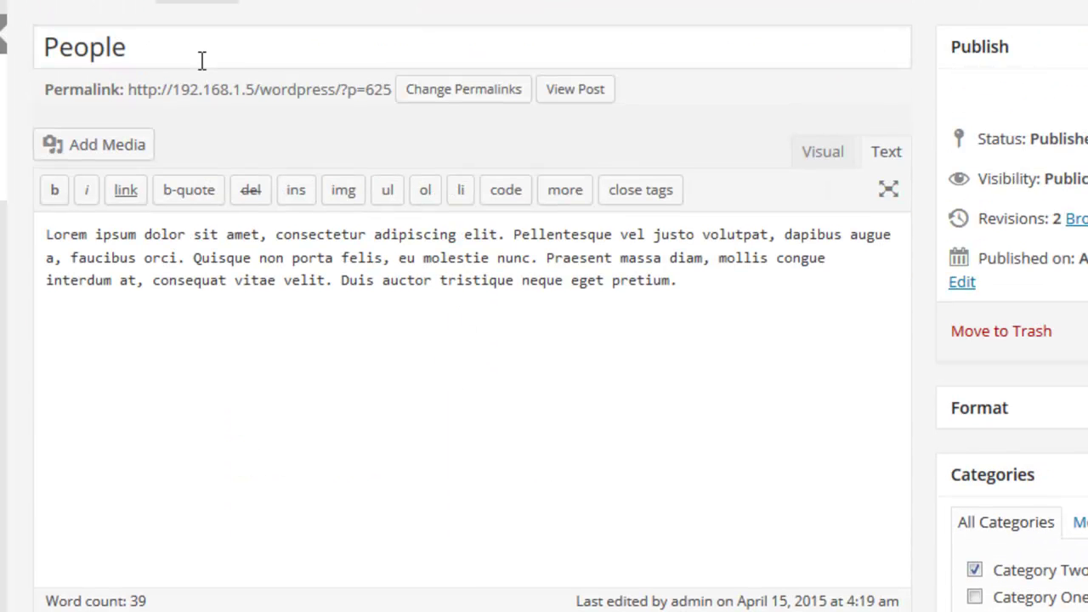
pyautogui.scroll(-10, 292, 153)
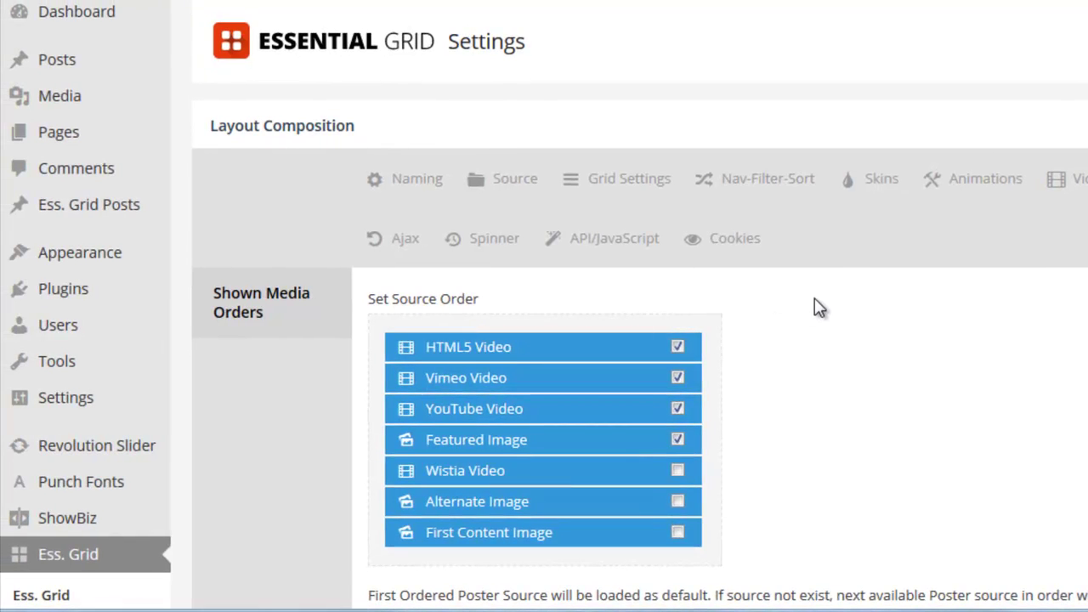
pyautogui.moveTo(515, 312)
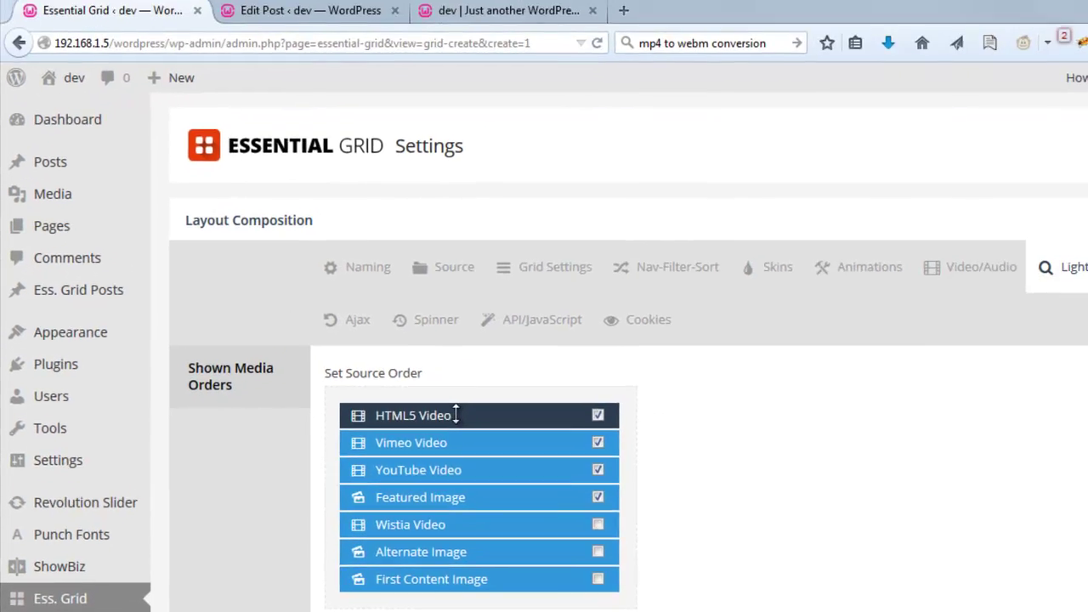
# - Compare the post's video sources with the lightbox order HTML5, Vimeo, YouTube, Featured Image
pyautogui.click(283, 8)
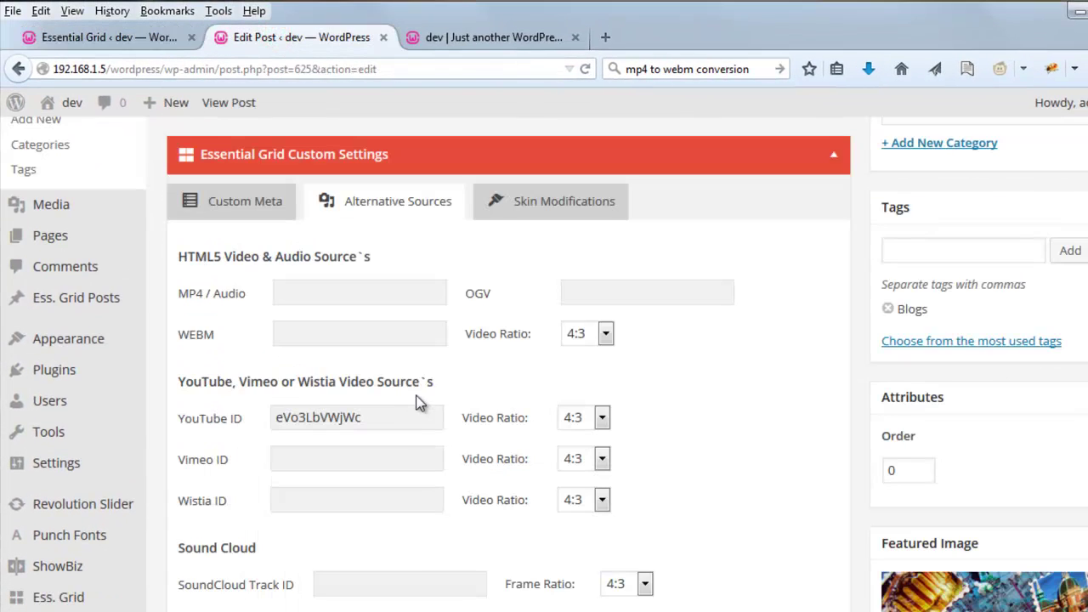
pyautogui.click(307, 290)
pyautogui.click(497, 306)
pyautogui.click(140, 44)
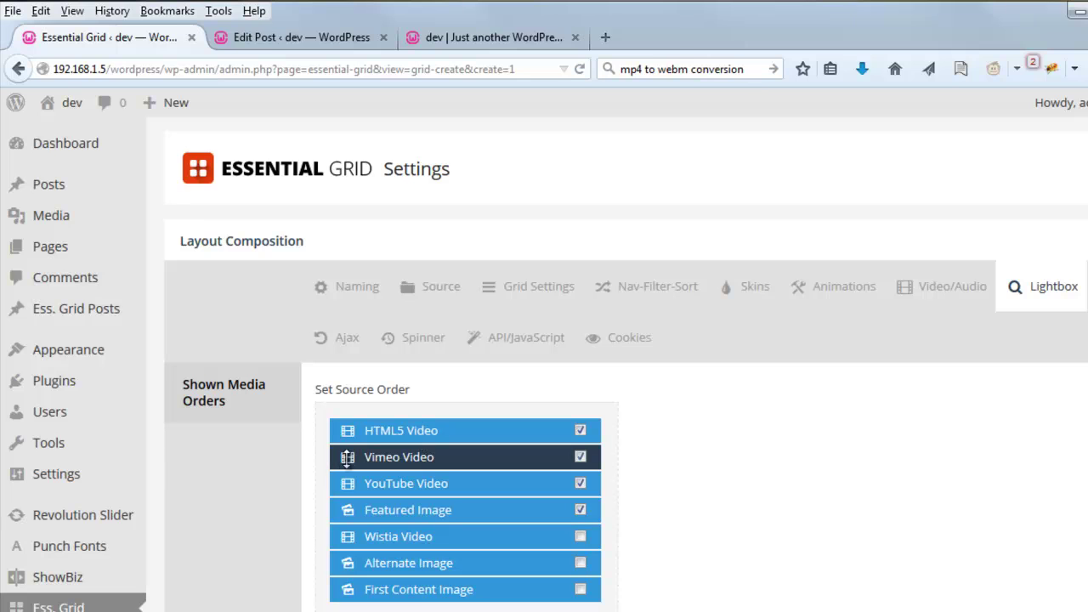
pyautogui.click(243, 36)
pyautogui.click(318, 464)
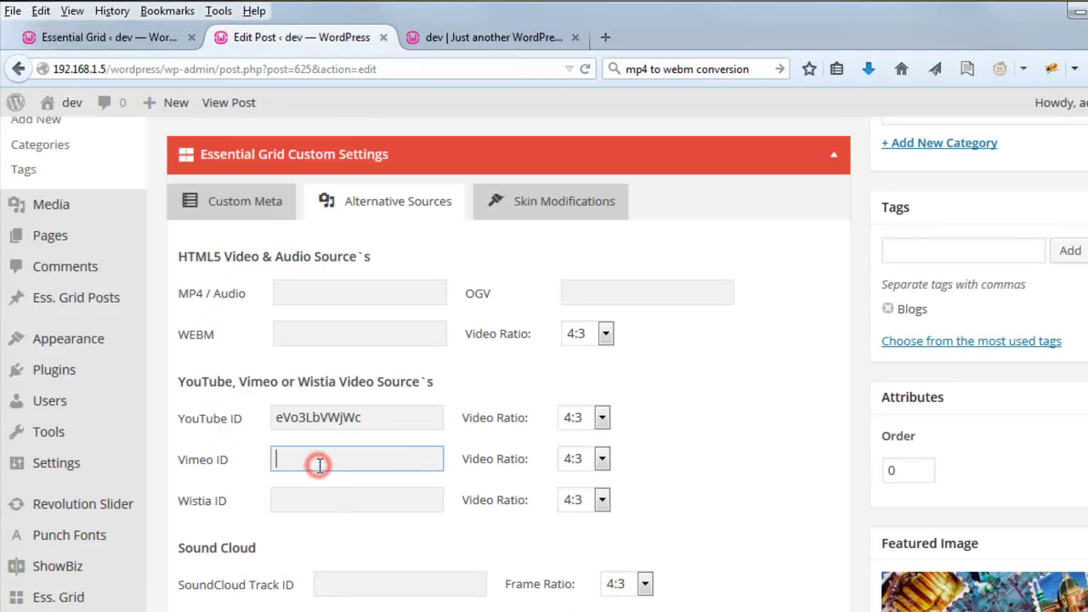
pyautogui.click(311, 475)
pyautogui.click(109, 47)
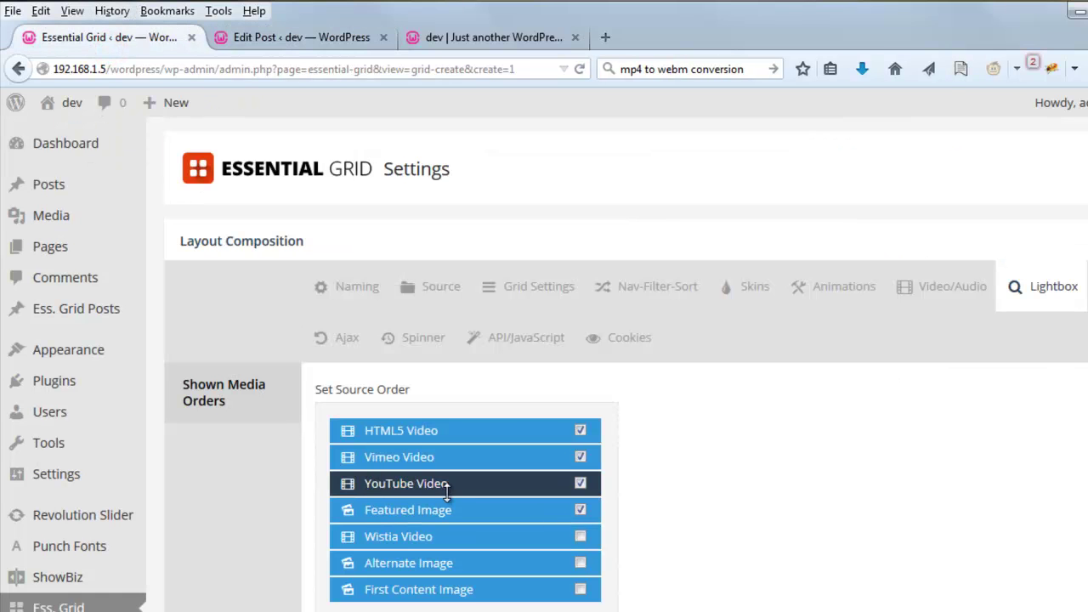
pyautogui.click(262, 43)
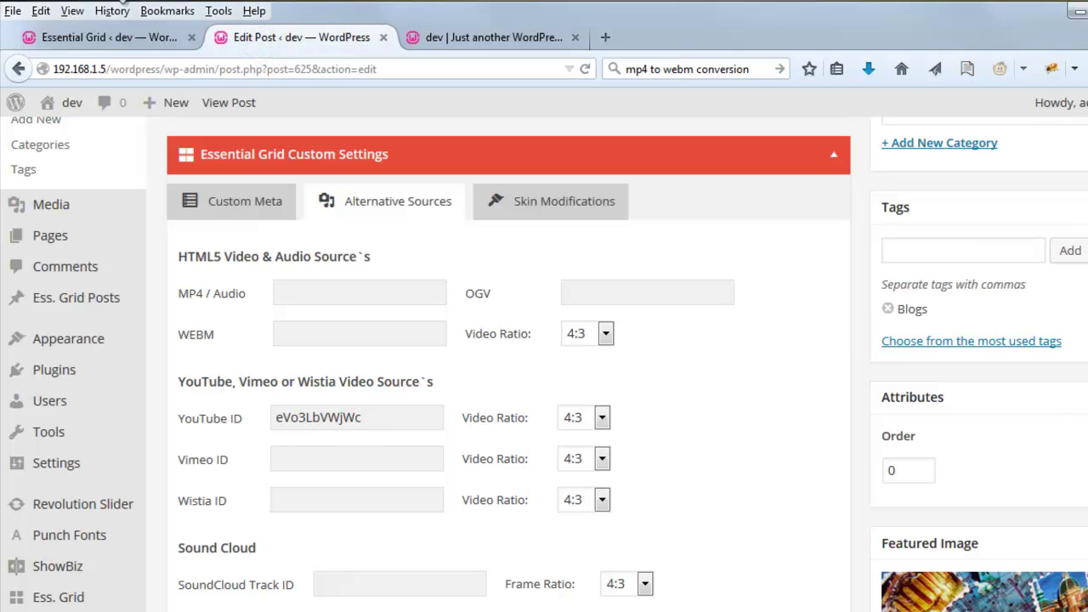
pyautogui.click(102, 37)
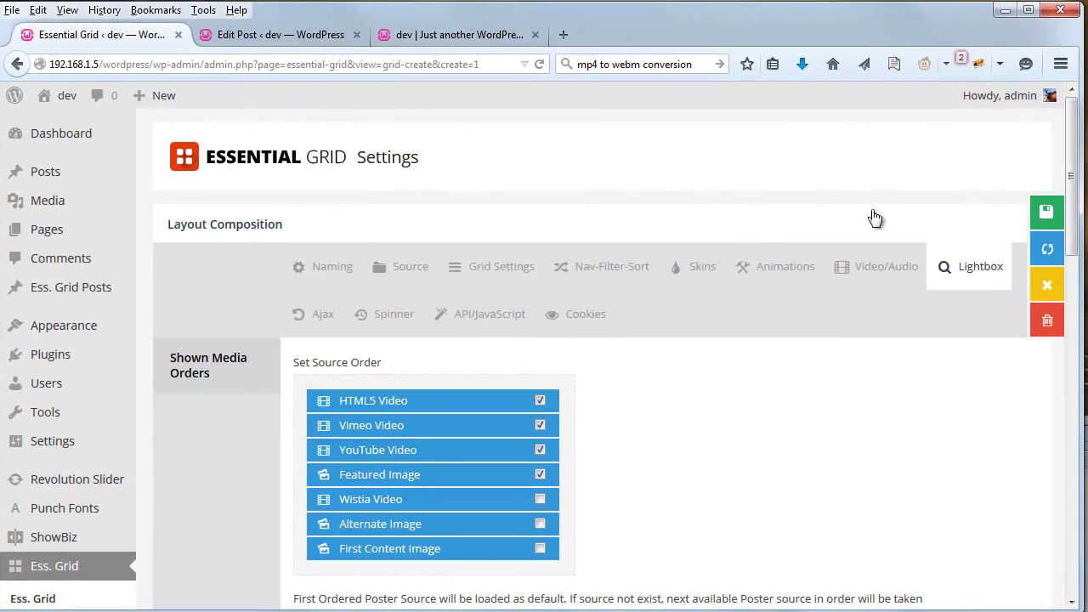
# - Save the grid and reload the site's front-end grid page
pyautogui.click(1042, 214)
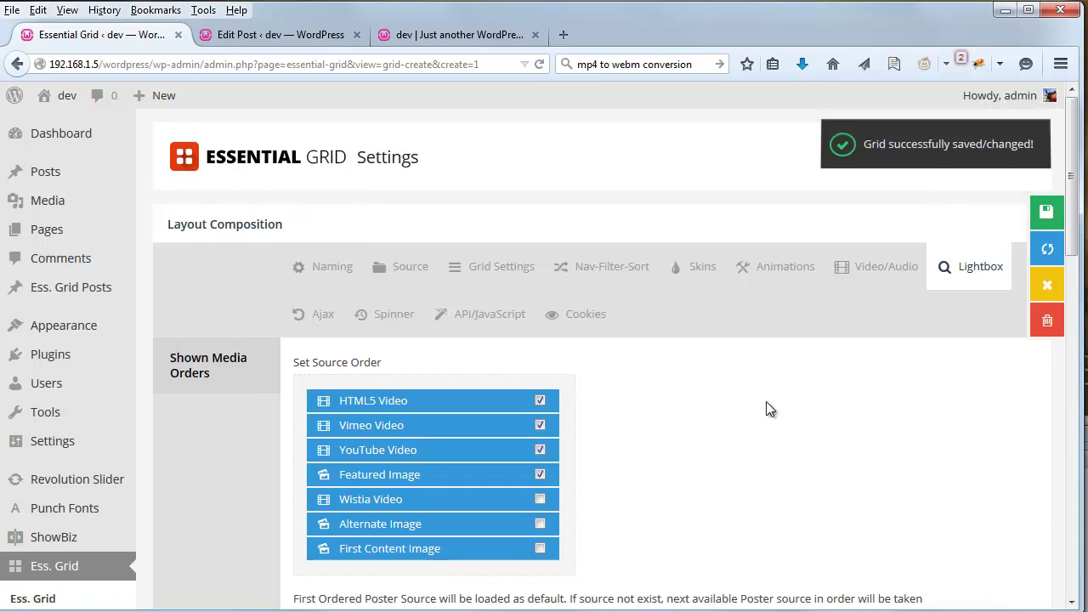
pyautogui.click(439, 36)
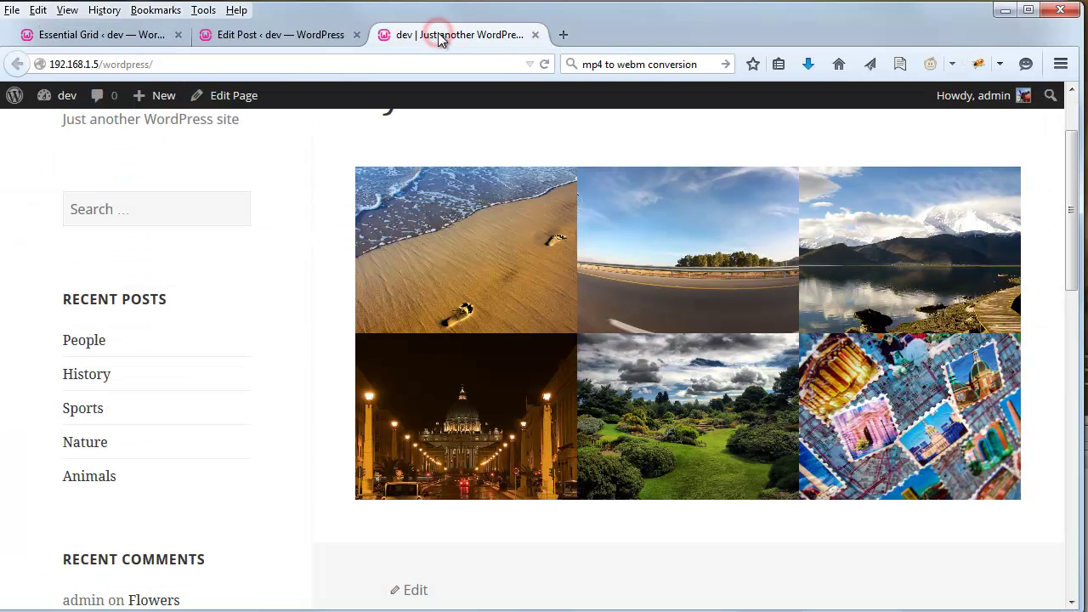
pyautogui.click(545, 63)
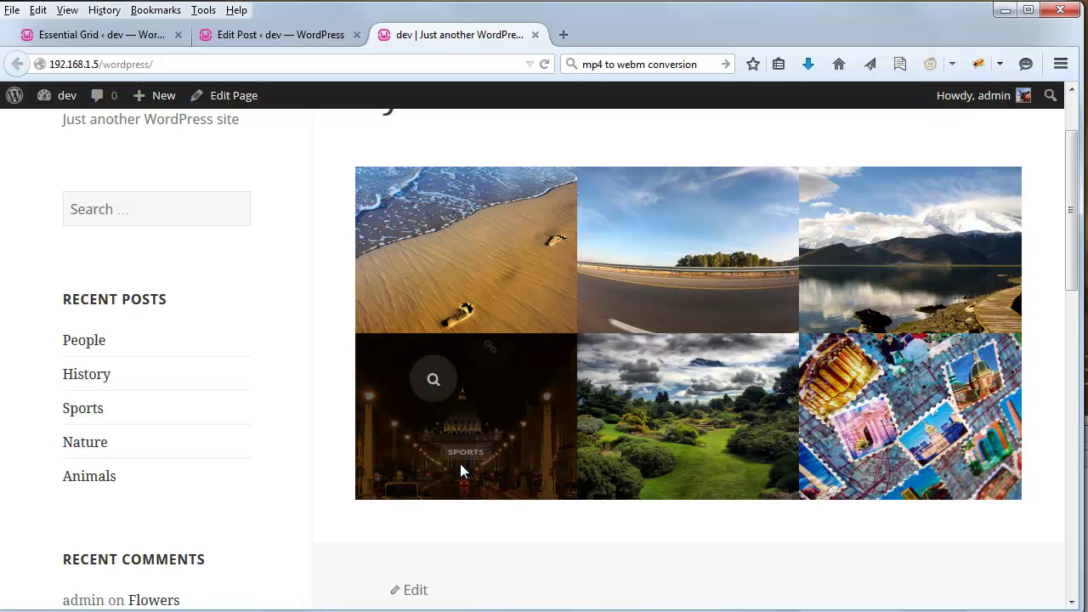
# - Open the Sports tile in the lightbox and advance through the Vimeo and YouTube videos
pyautogui.click(433, 395)
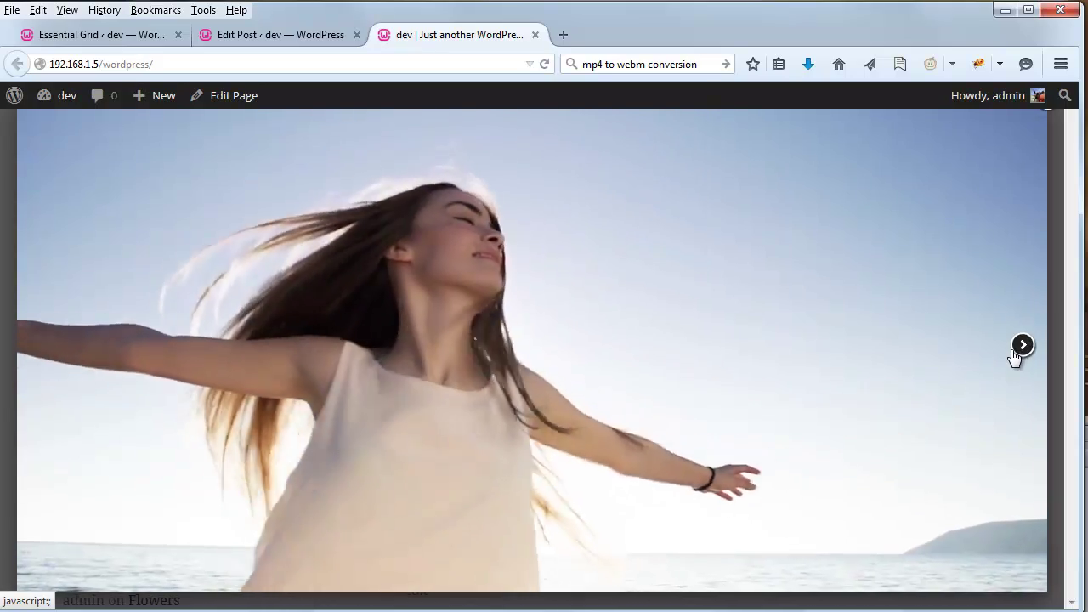
pyautogui.click(1016, 355)
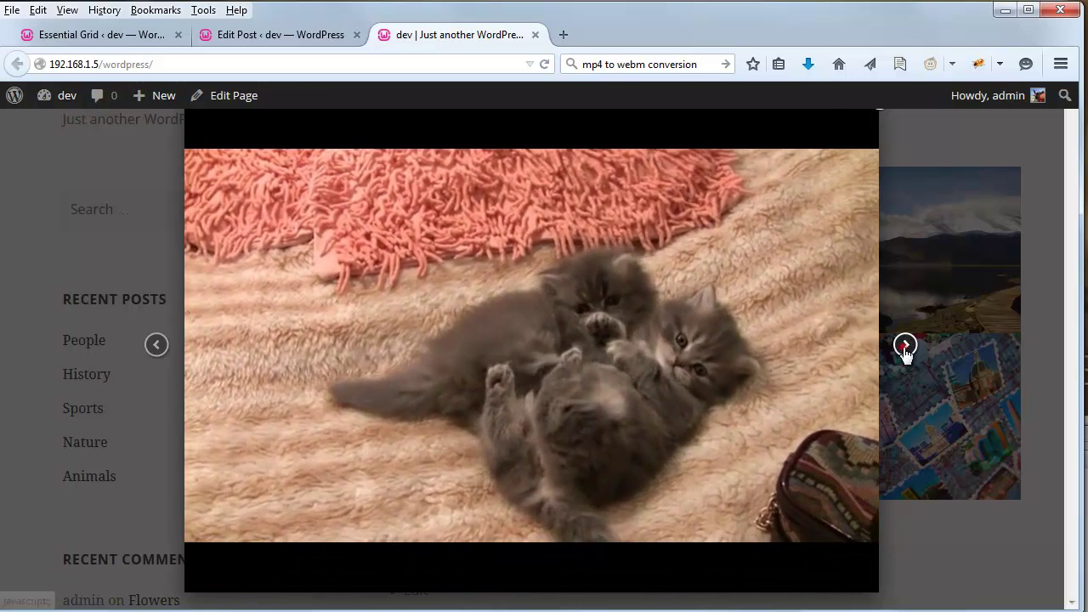
pyautogui.click(905, 346)
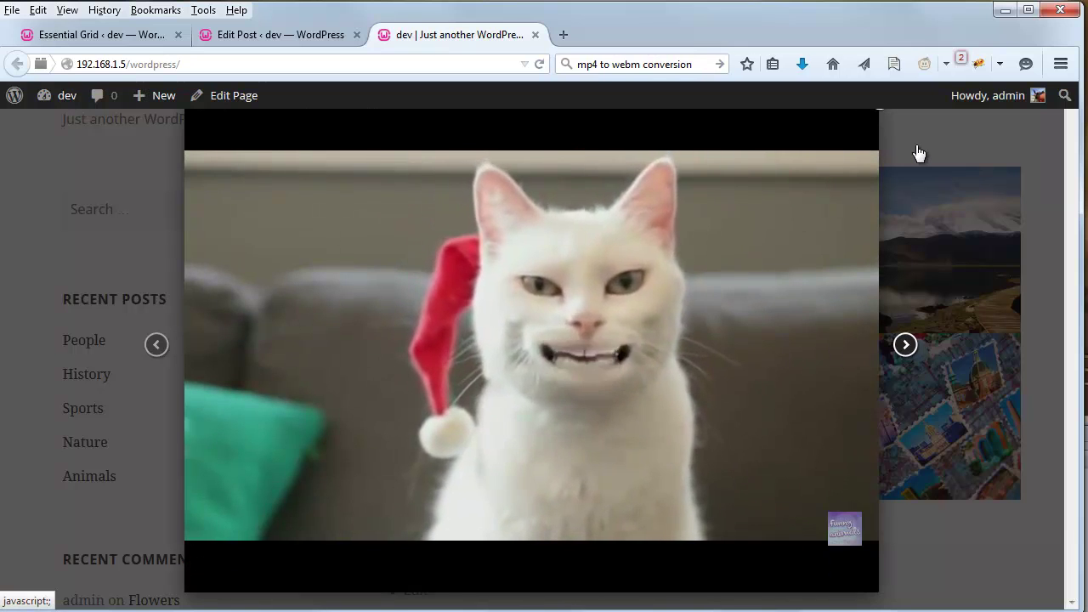
pyautogui.click(1042, 227)
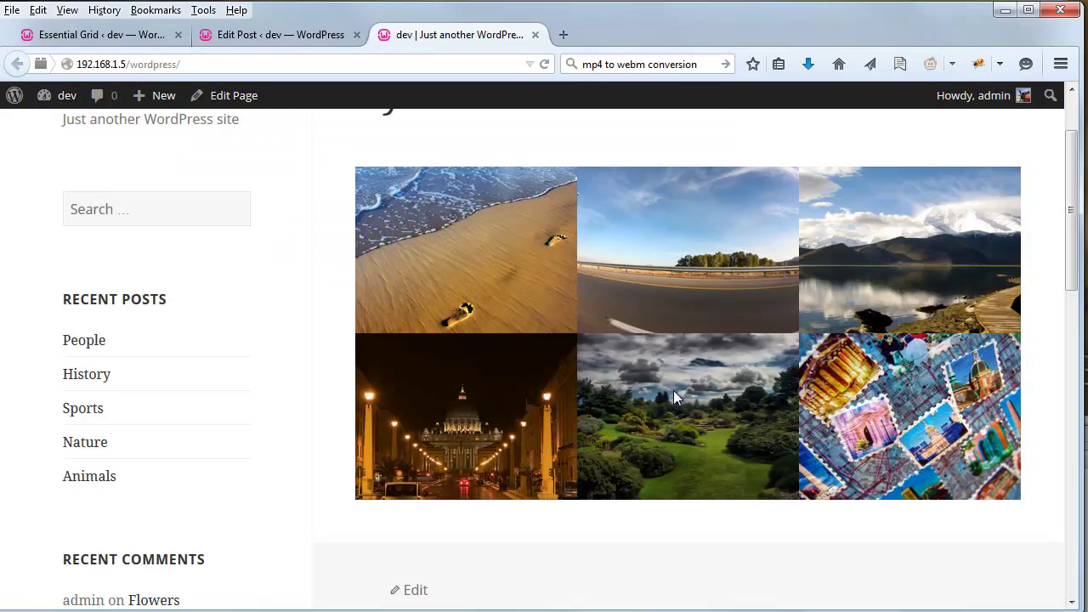
pyautogui.moveTo(433, 433)
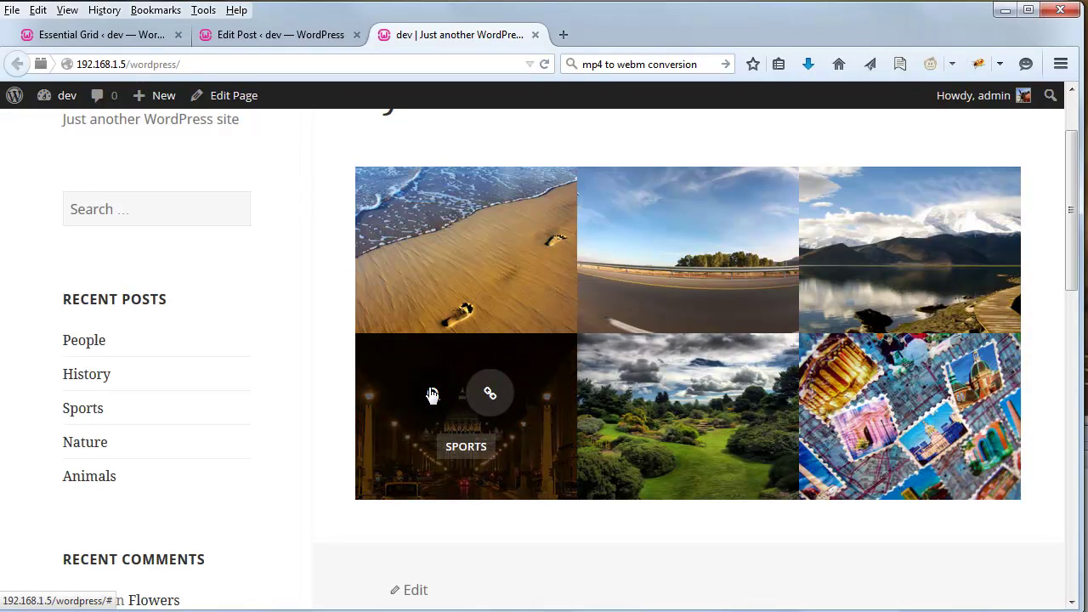
pyautogui.moveTo(710, 416)
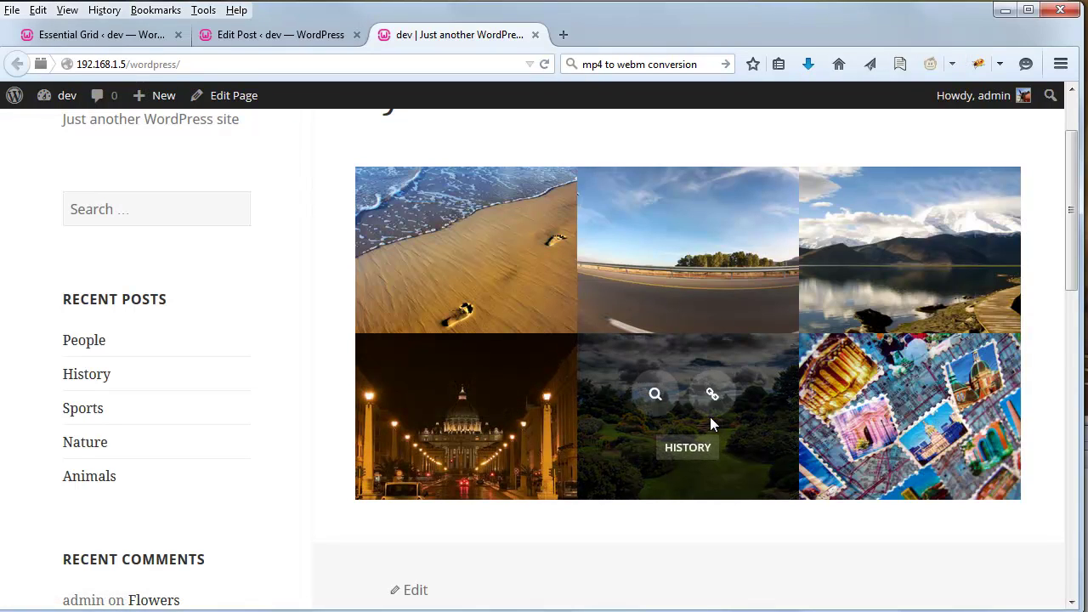
pyautogui.click(654, 396)
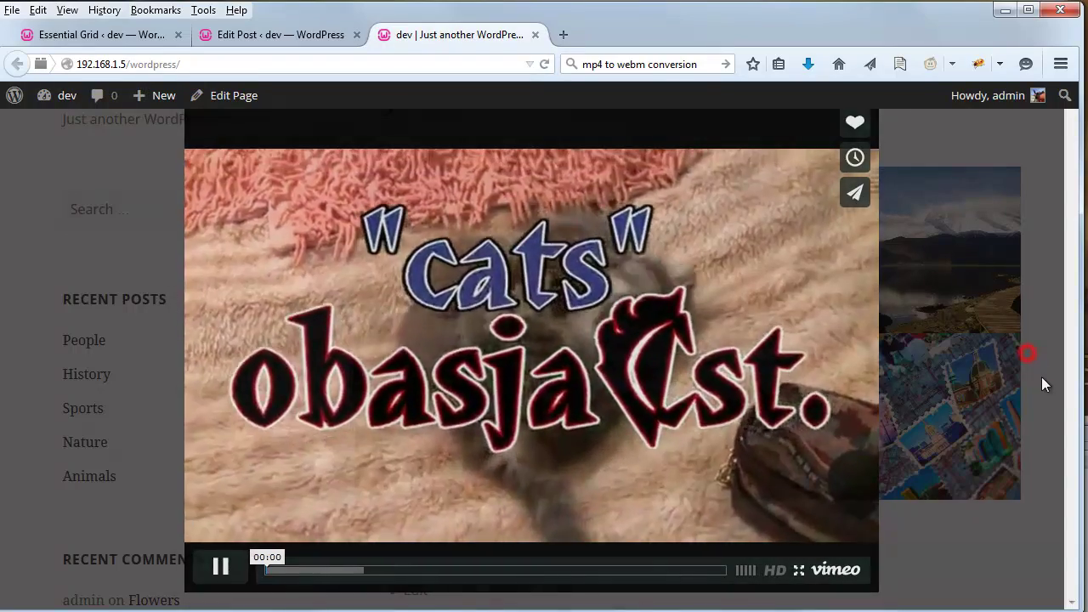
pyautogui.click(1027, 353)
pyautogui.moveTo(888, 413)
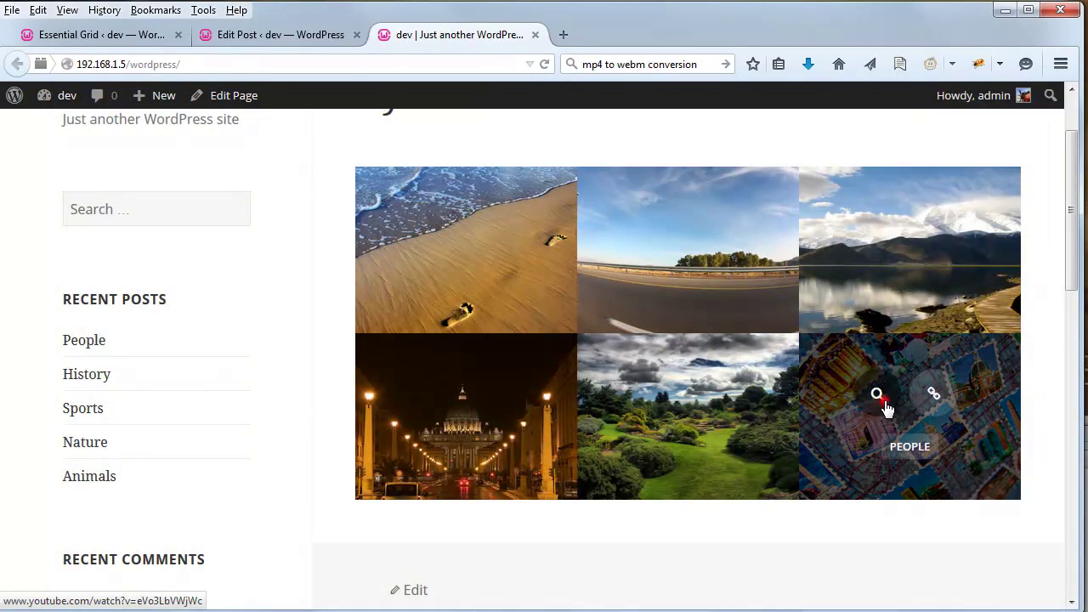
pyautogui.click(877, 395)
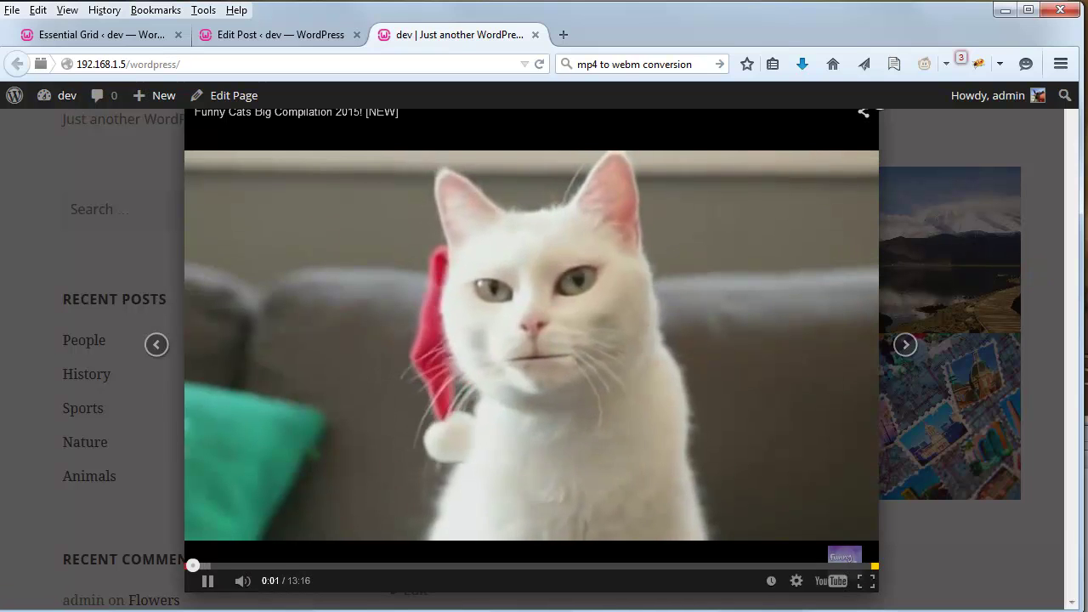
pyautogui.click(1031, 352)
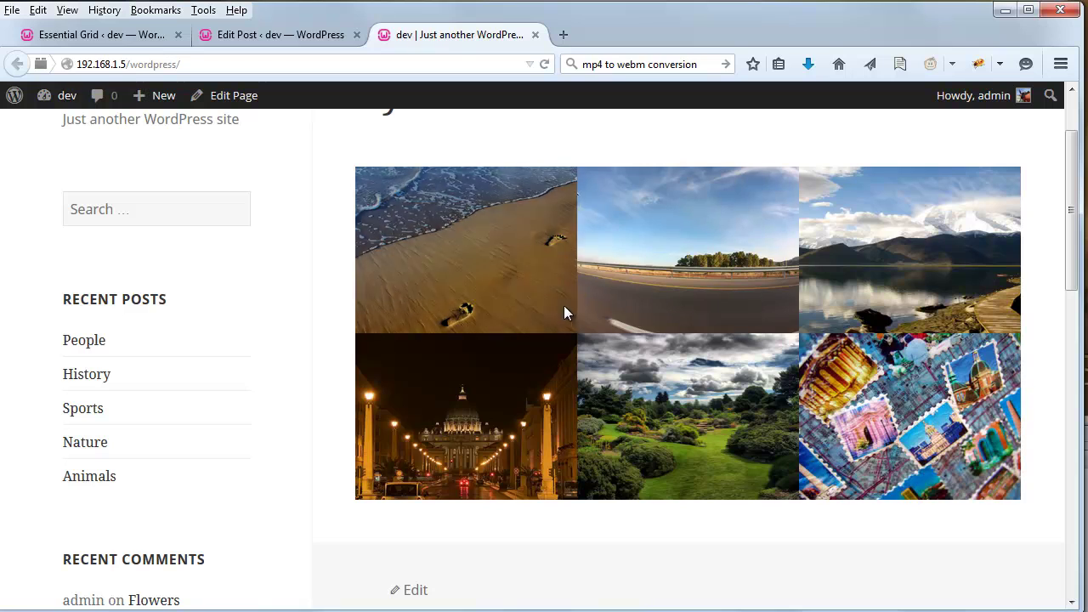
pyautogui.moveTo(490, 243)
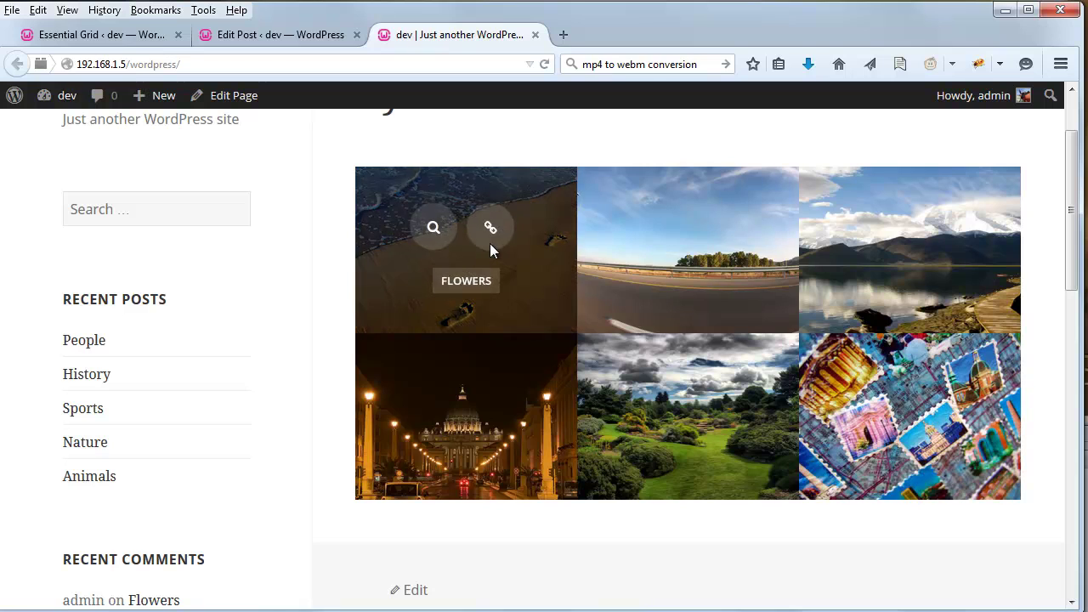
pyautogui.click(432, 231)
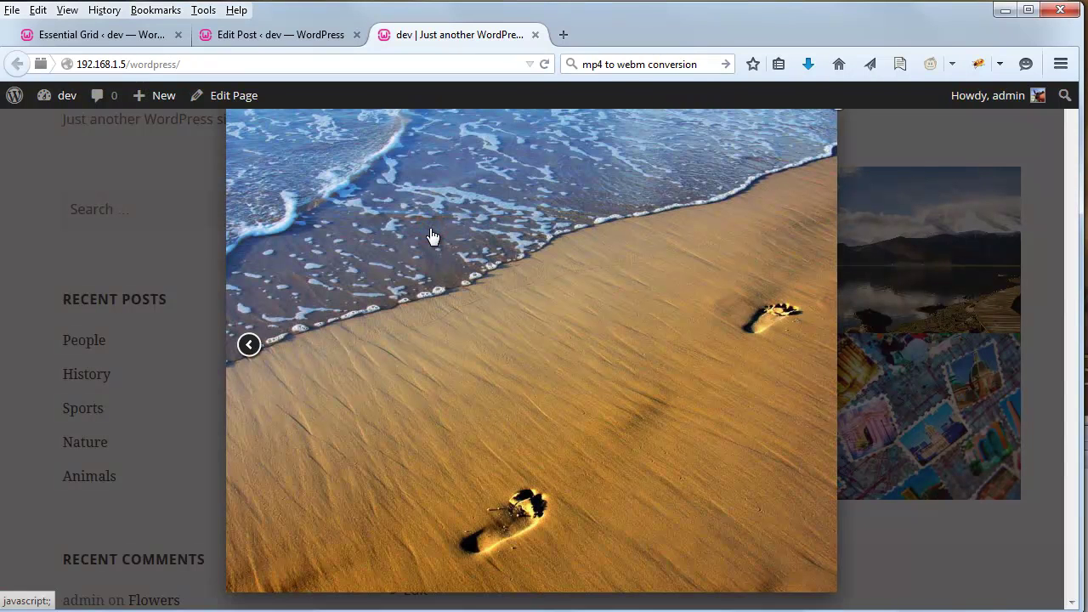
pyautogui.click(790, 364)
pyautogui.click(996, 151)
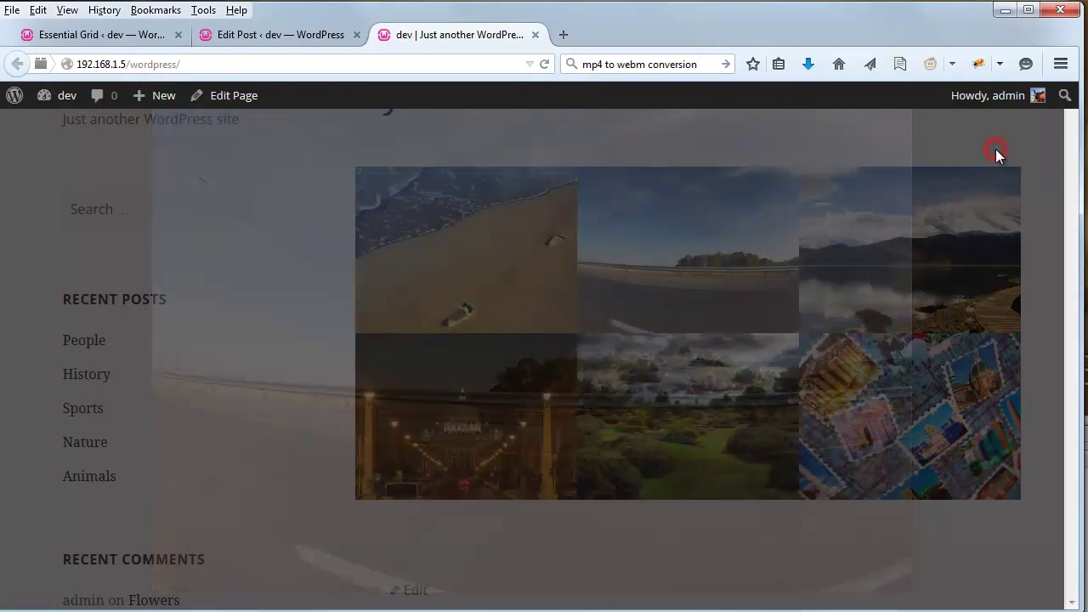
pyautogui.click(879, 228)
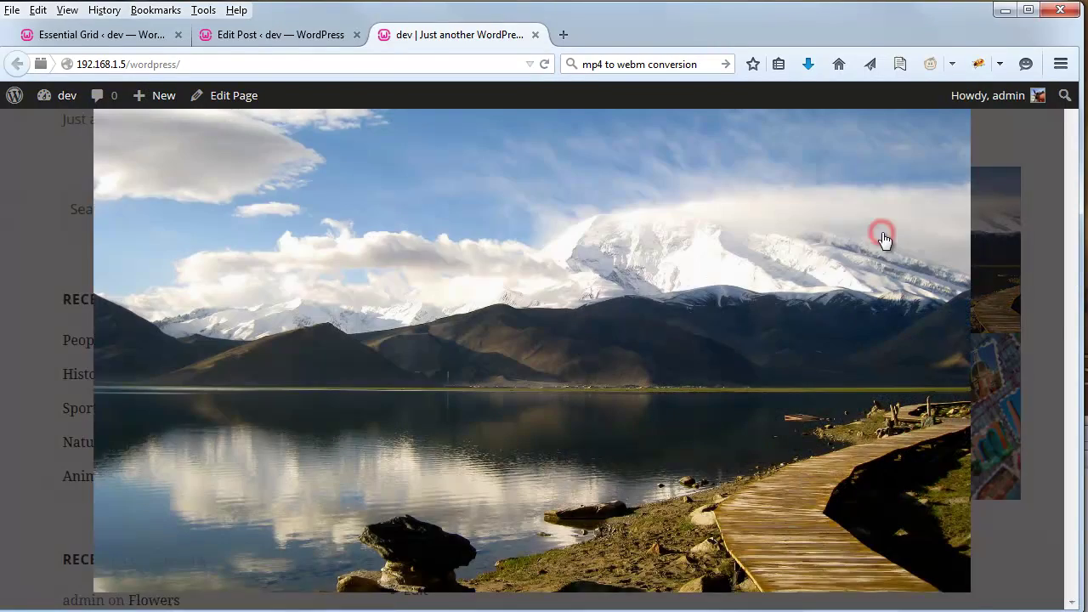
pyautogui.click(996, 148)
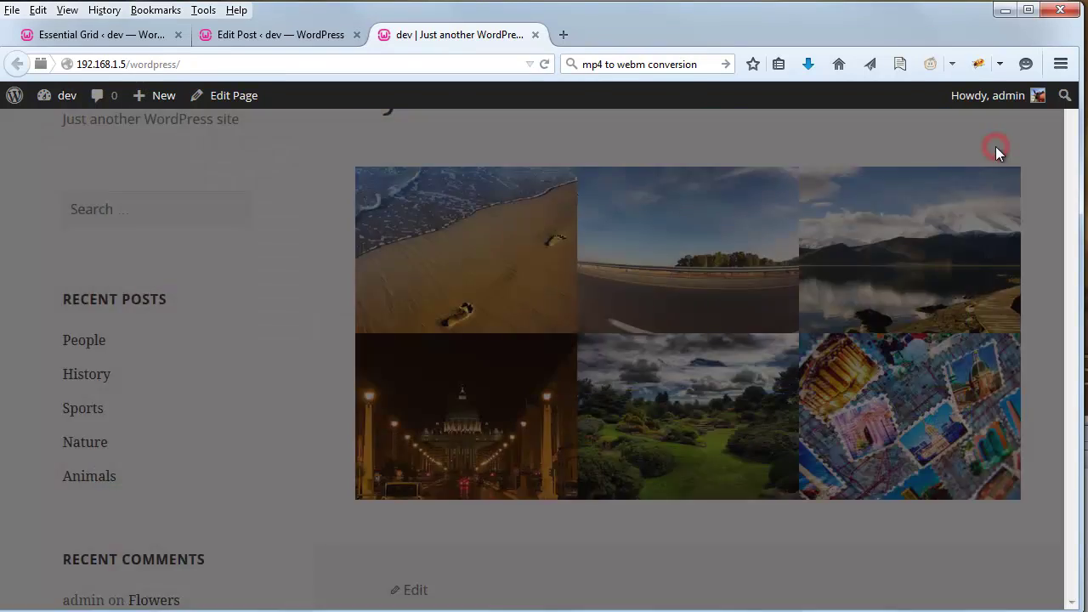
pyautogui.scroll(2, 347, 306)
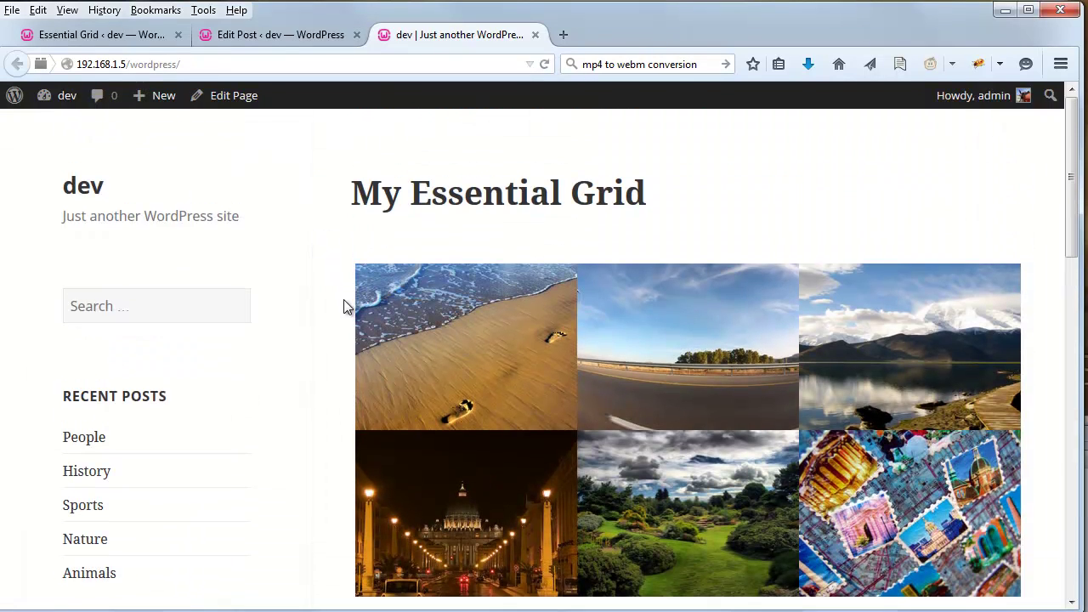